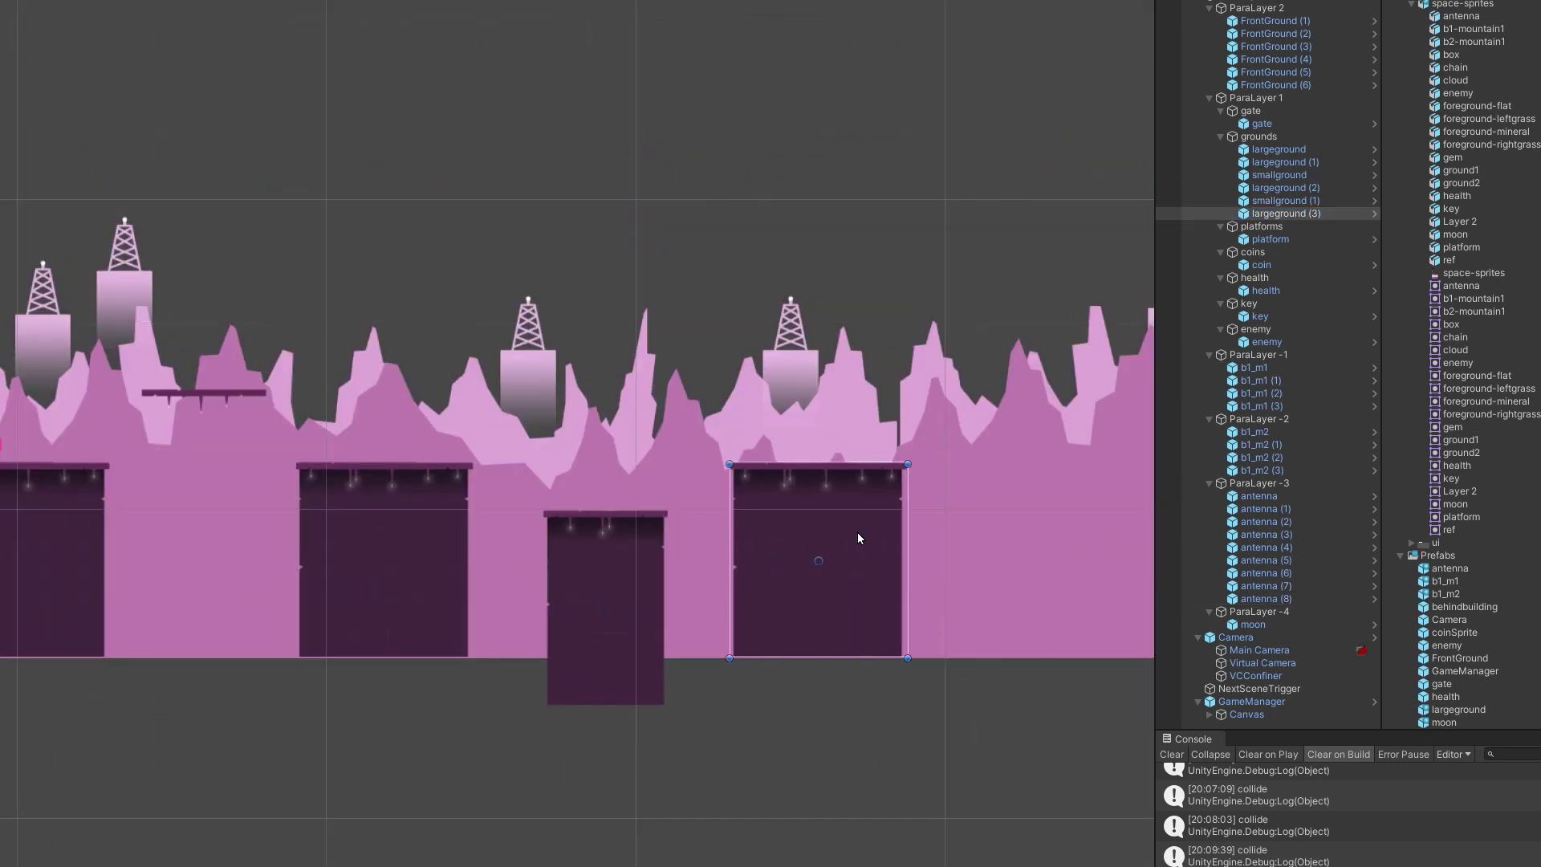
Step: Place another large ground block lower in the level, then run and jump the player across the platforms
{"action": "left_click_drag", "start_coordinate": [858, 532], "coordinate": [844, 677]}
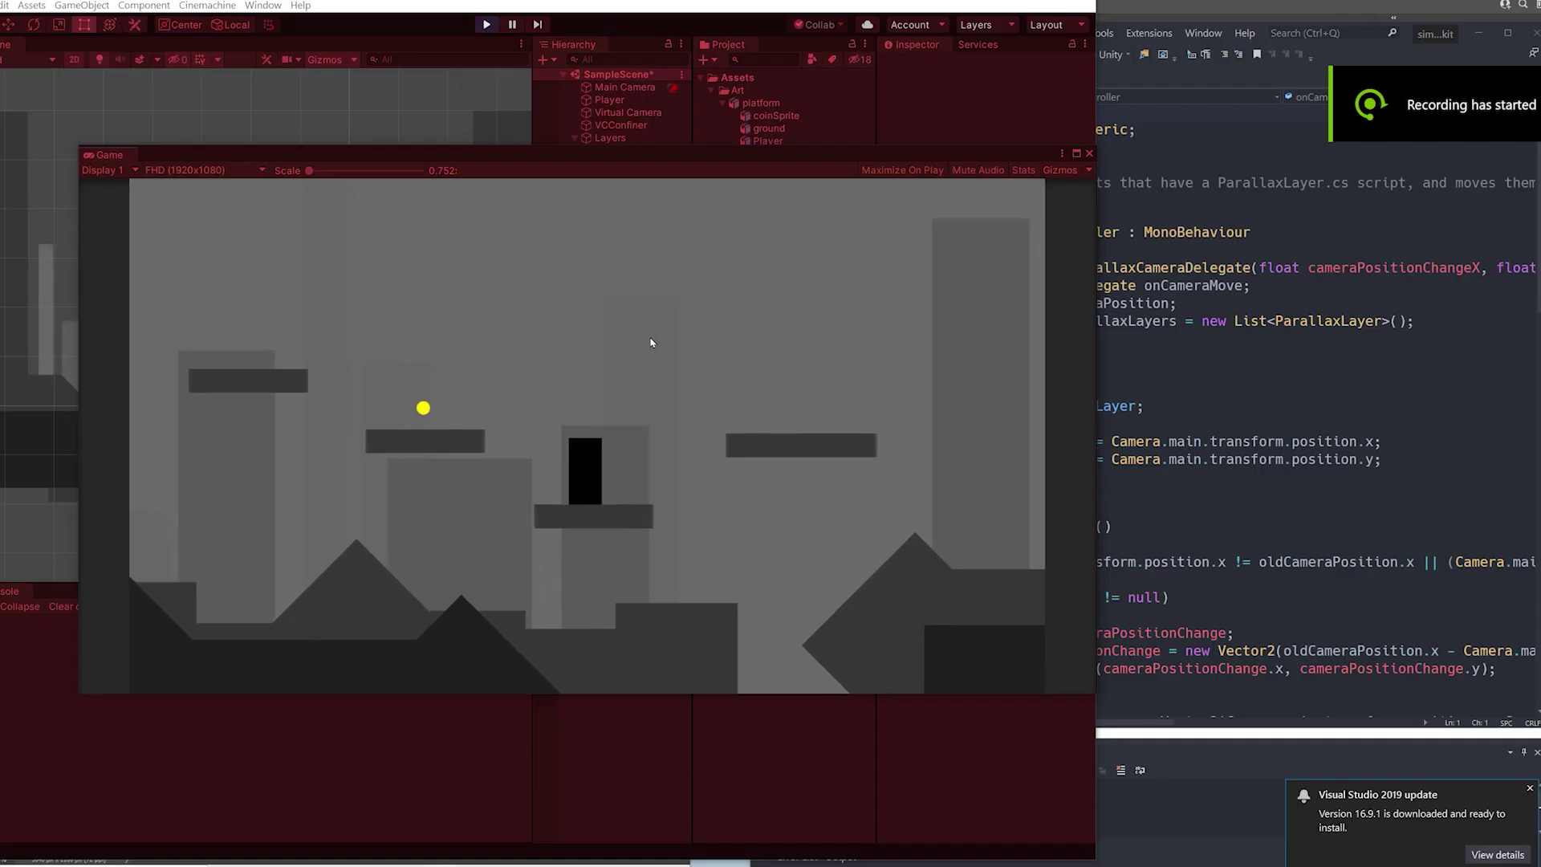
{"action": "key", "text": "space"}
{"action": "key", "text": "Left"}
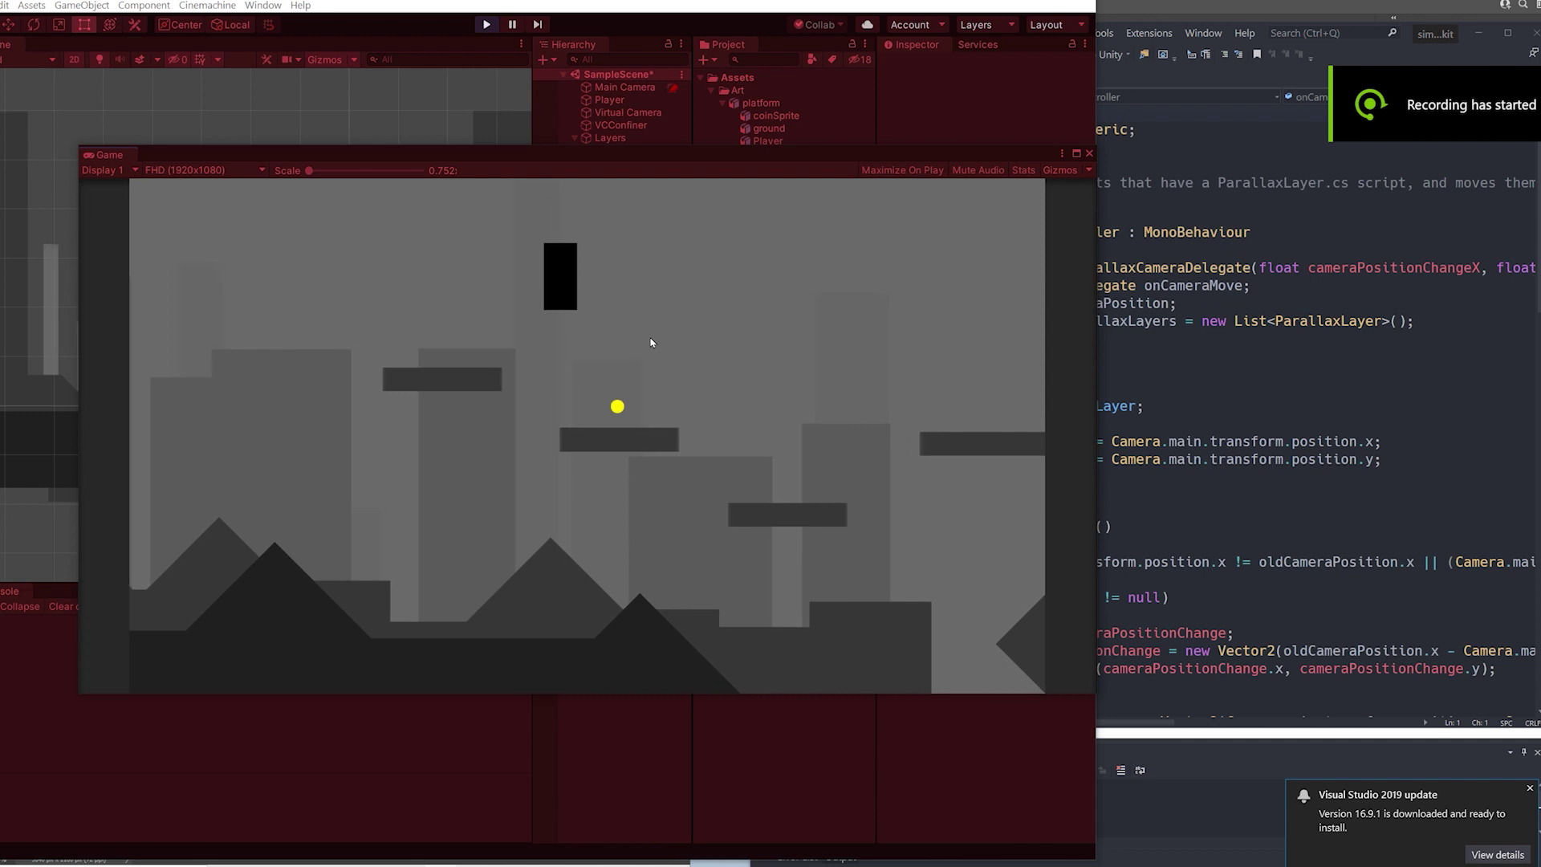
{"action": "key", "text": "Right"}
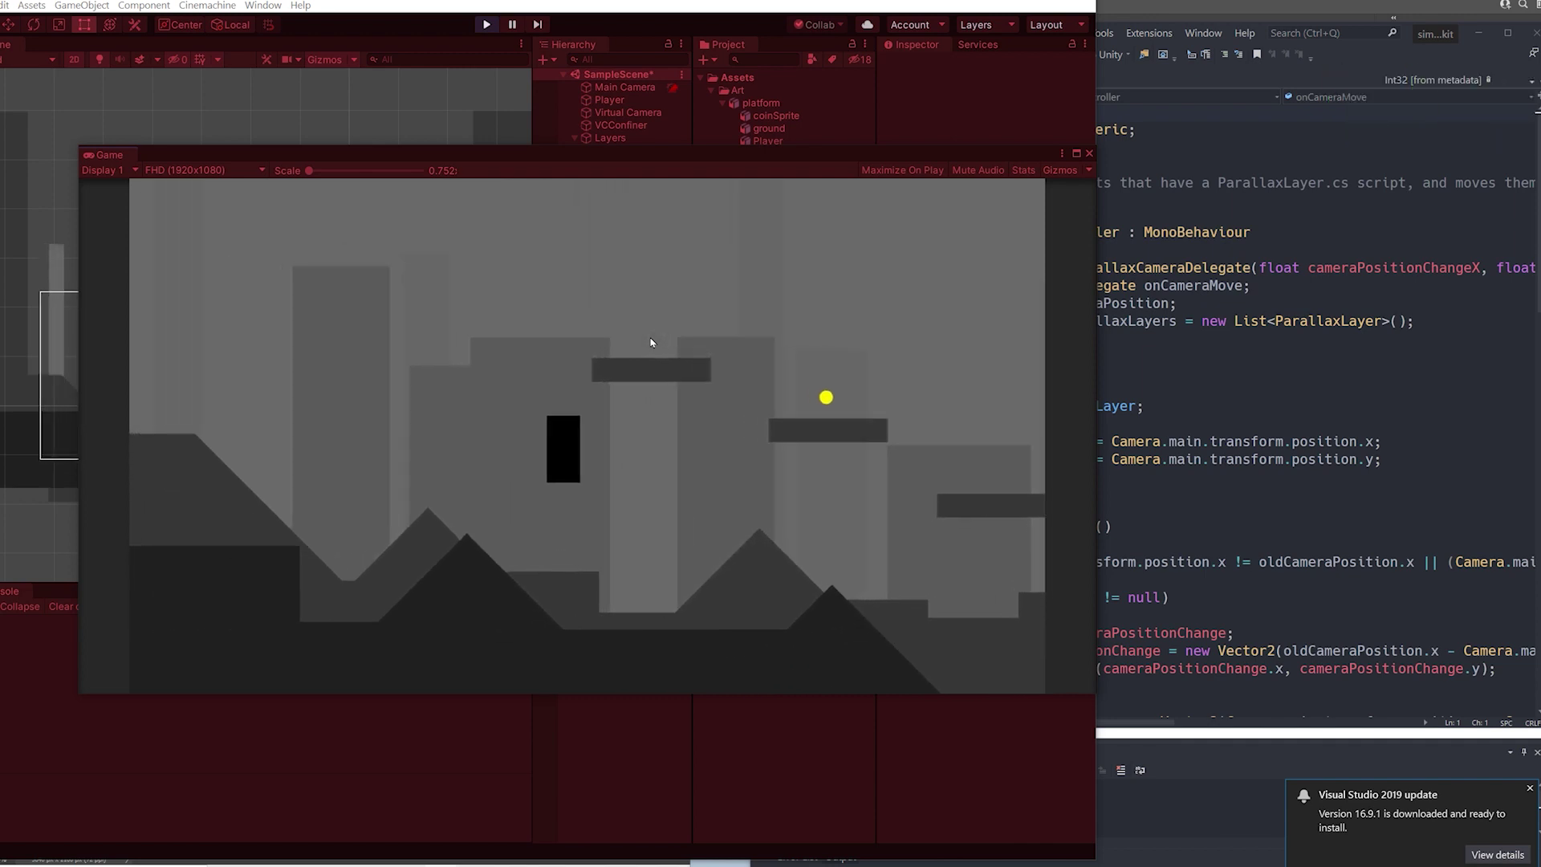
{"action": "key", "text": "space"}
{"action": "key", "text": "space"}
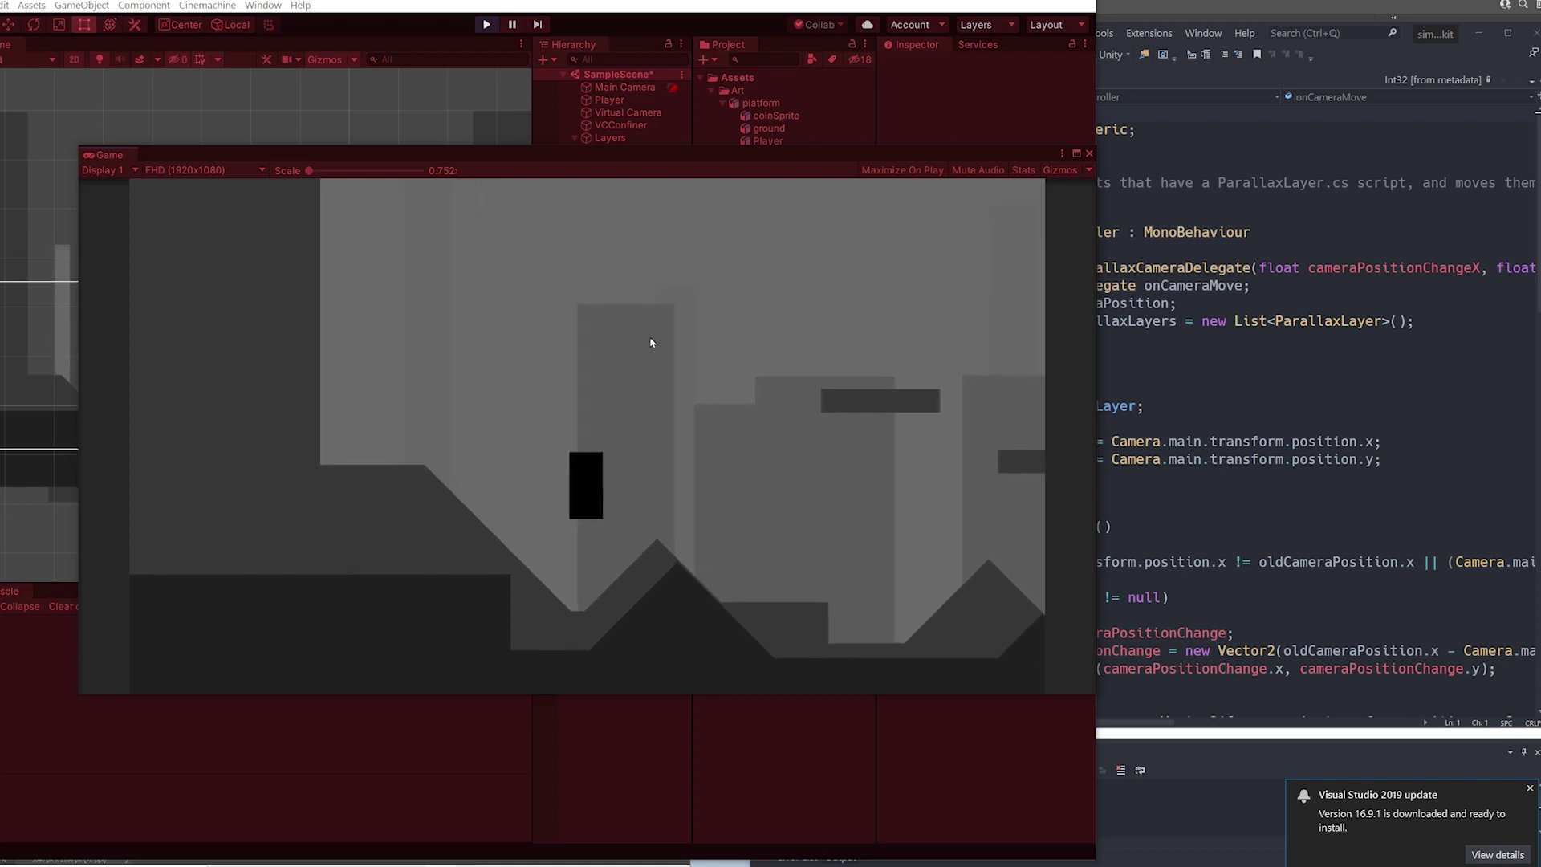
{"action": "key", "text": "space"}
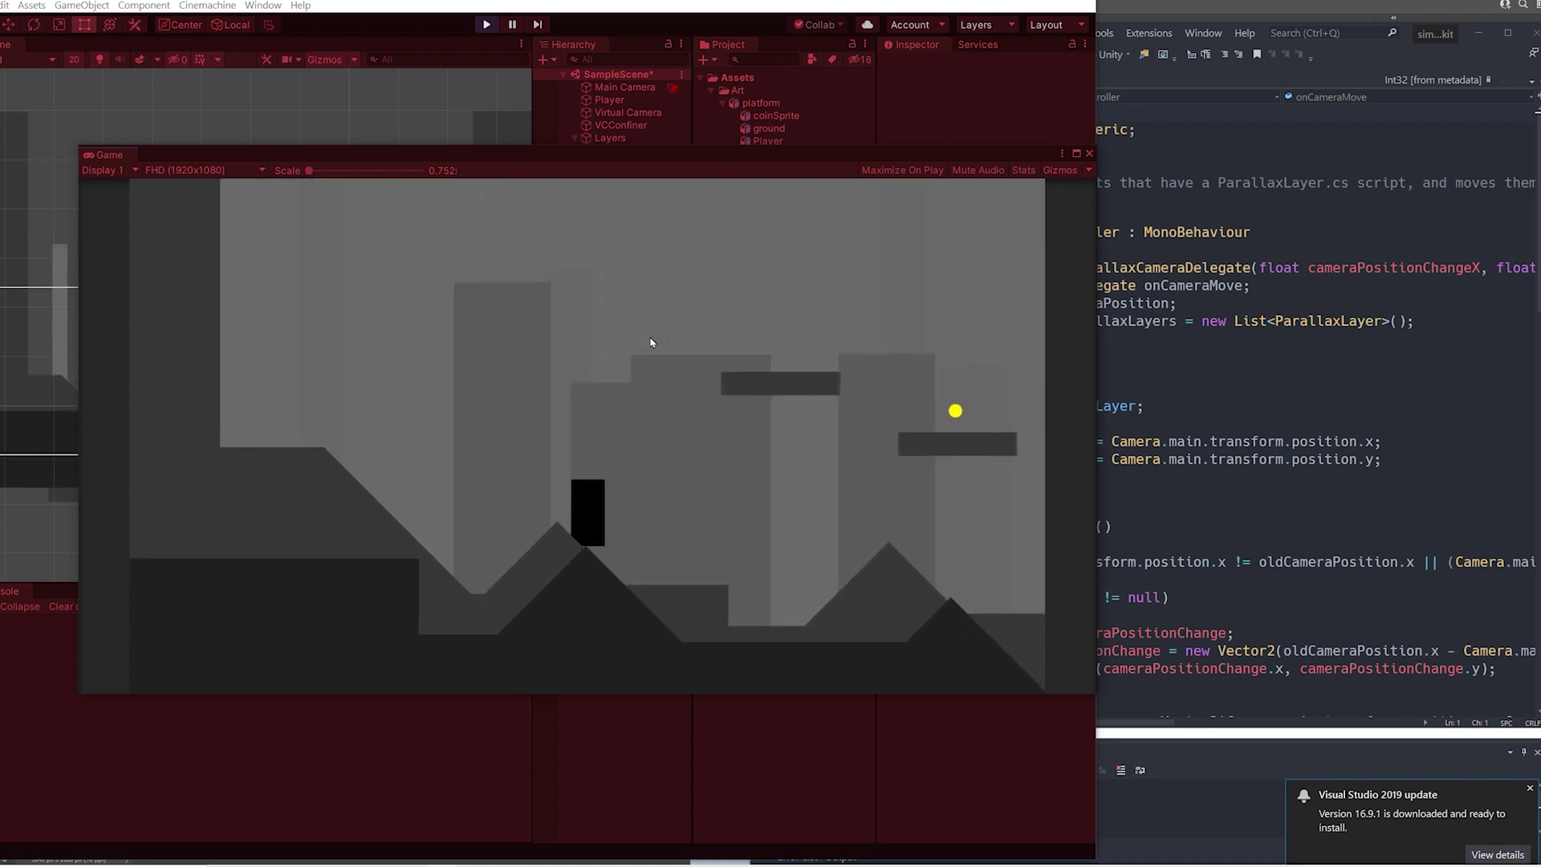
{"action": "key", "text": "space"}
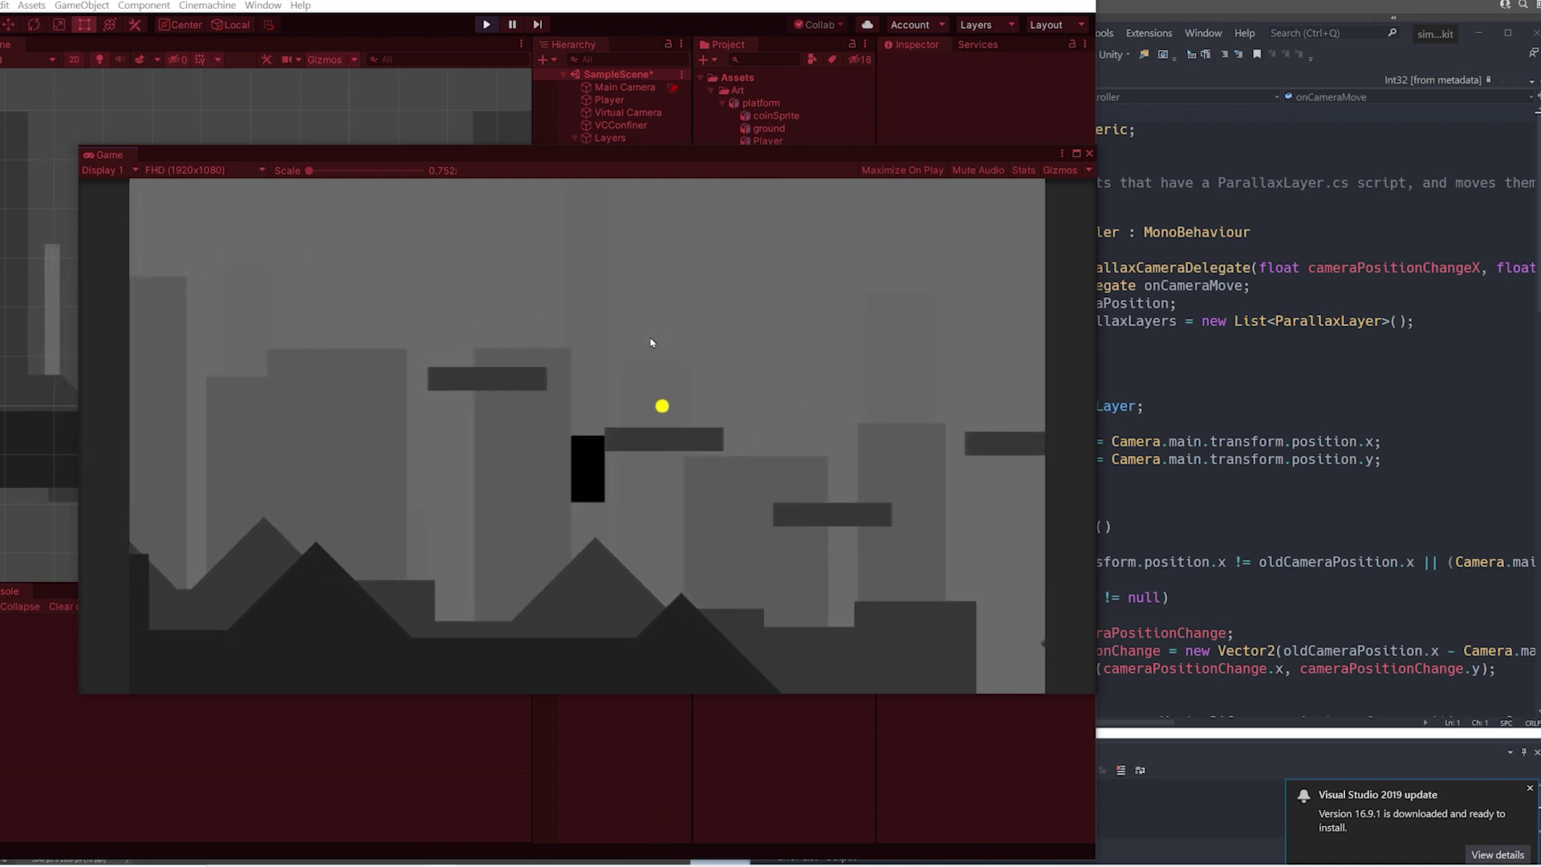
{"action": "key", "text": "space"}
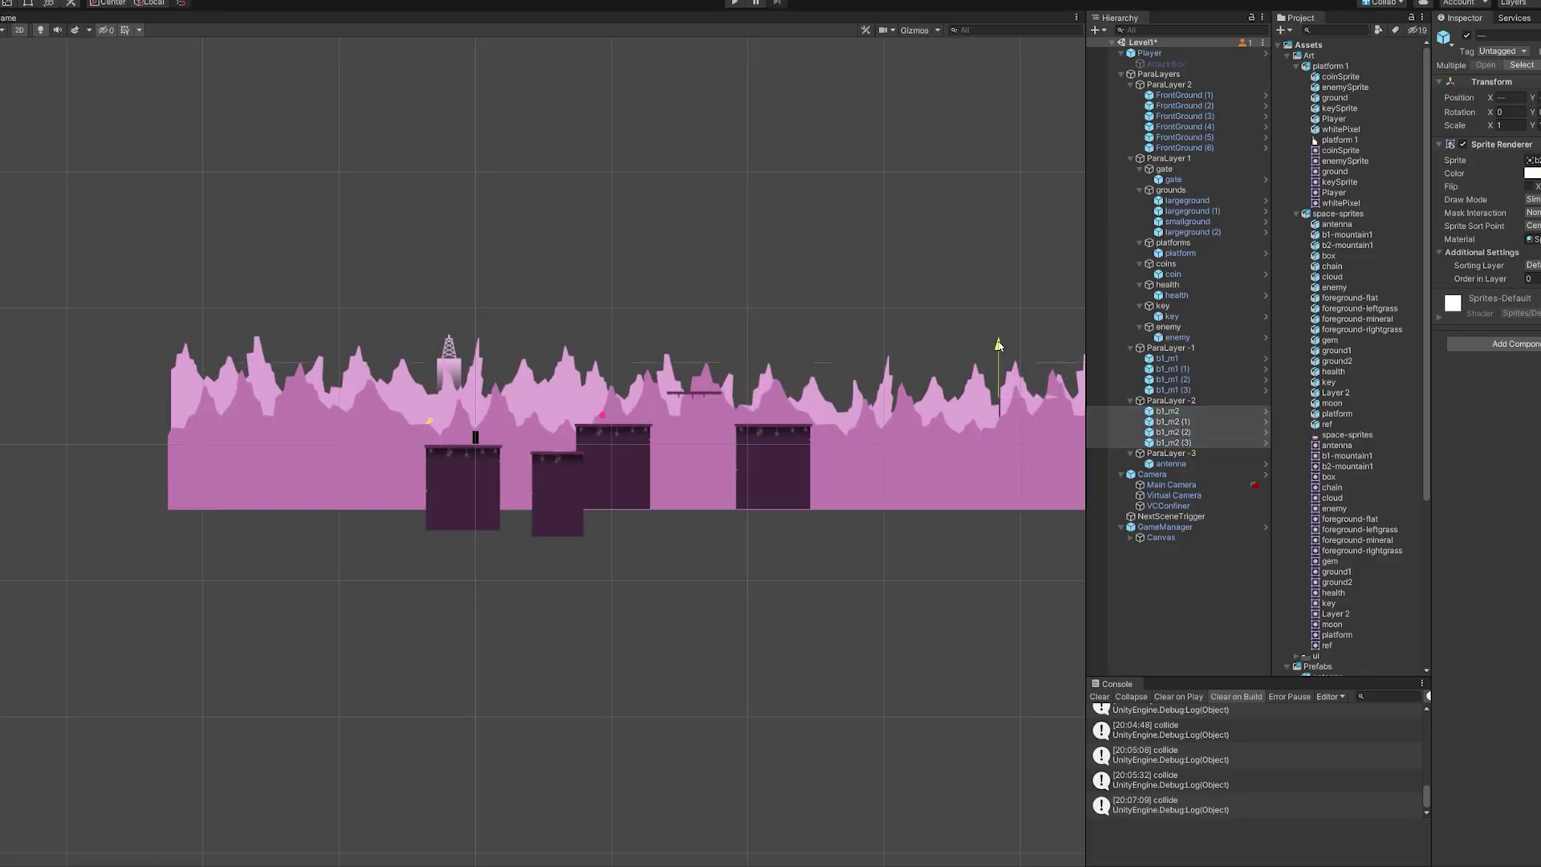
Step: Playtest the level with the enlarged moon, then select the rightmost mountain backdrop piece
{"action": "key", "text": "ctrl+p"}
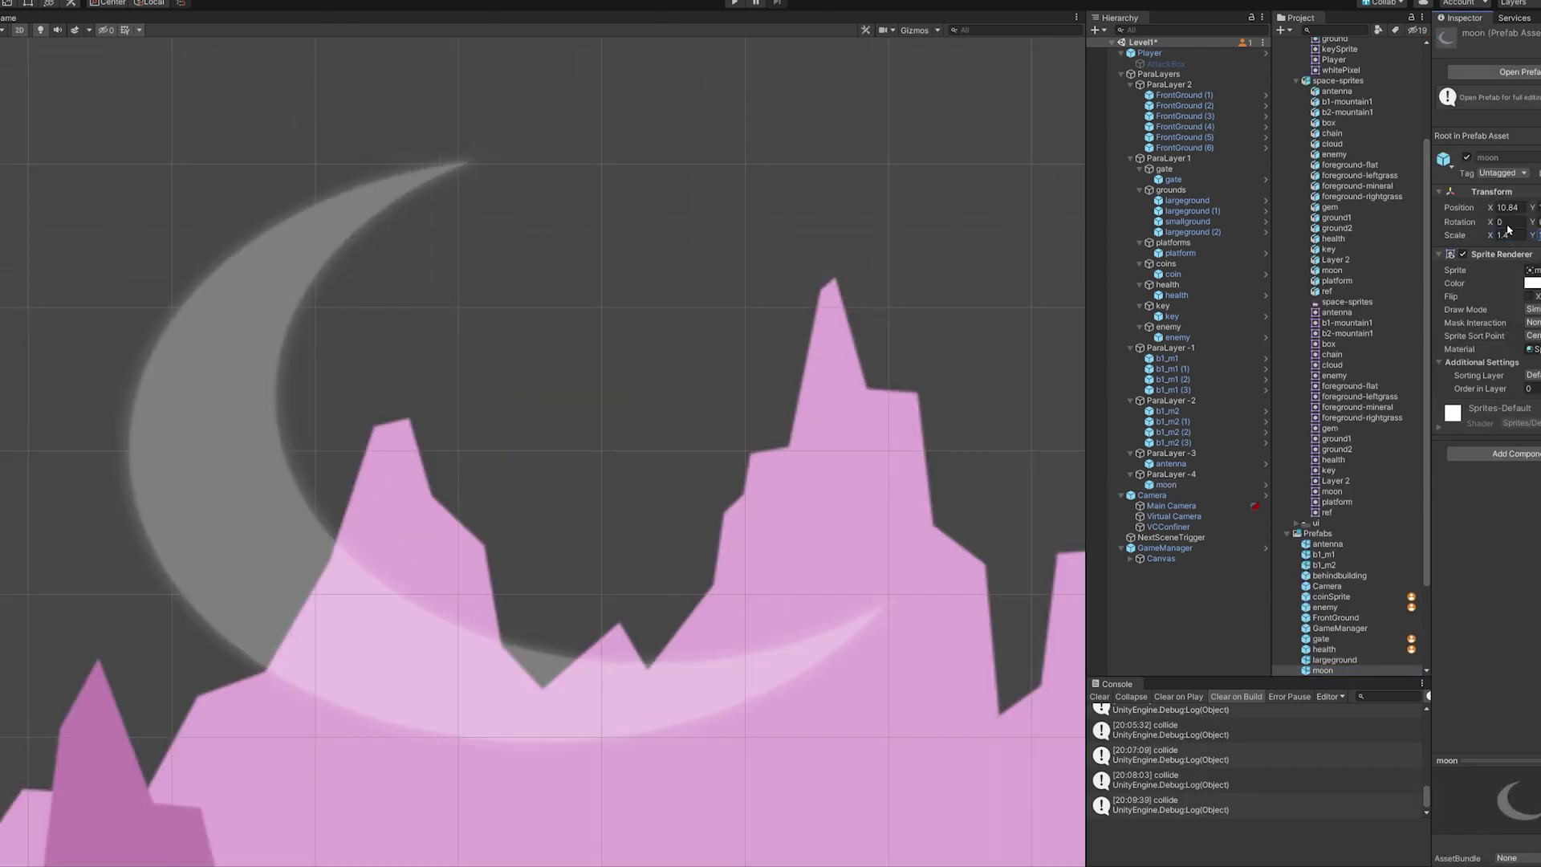
{"action": "key", "text": "ctrl+p"}
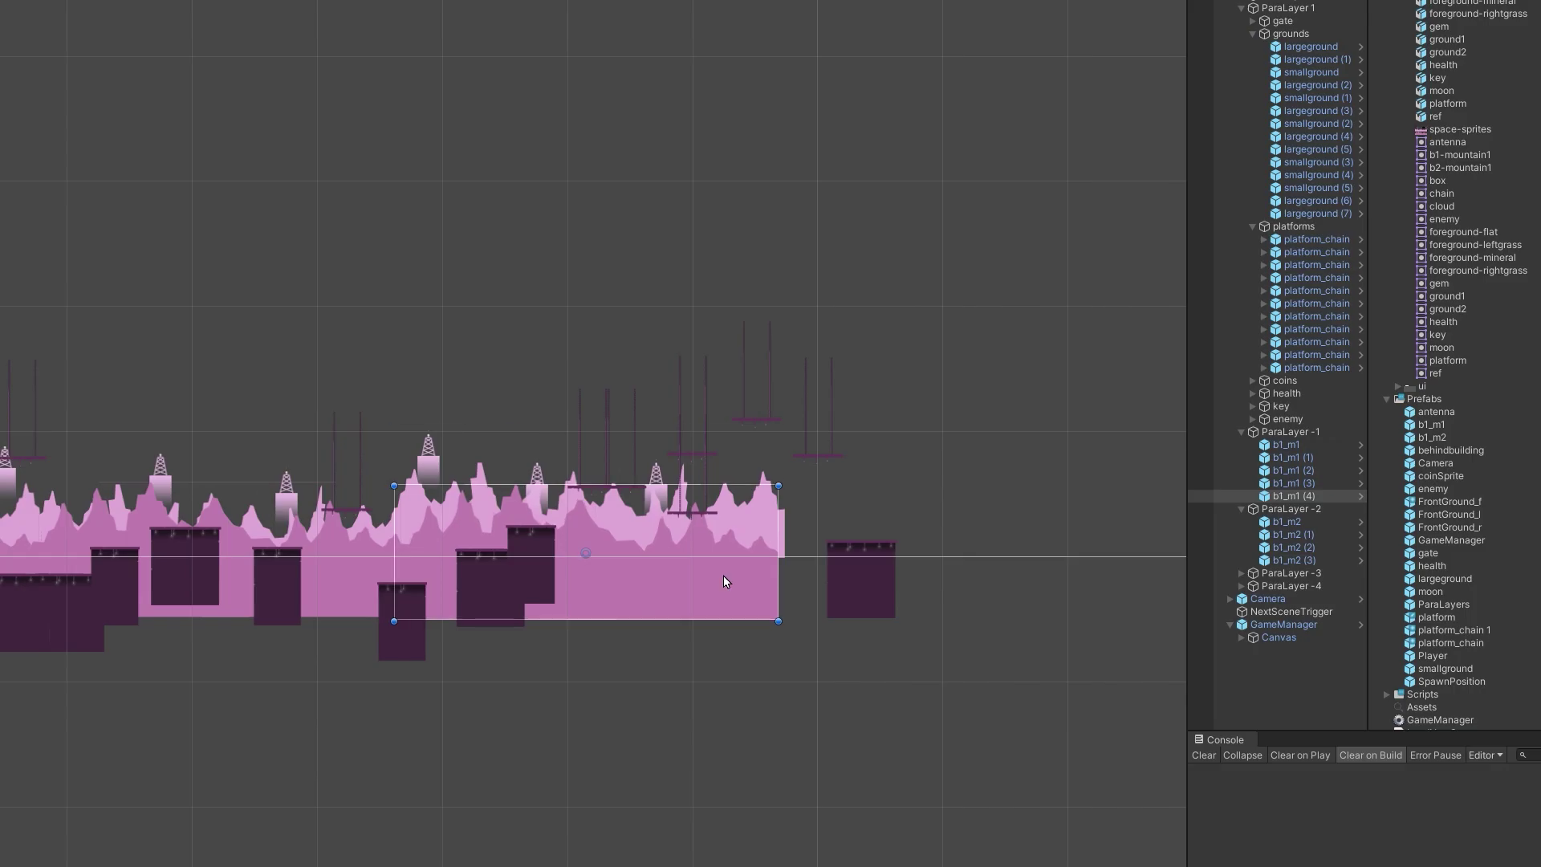
{"action": "left_click", "coordinate": [908, 528]}
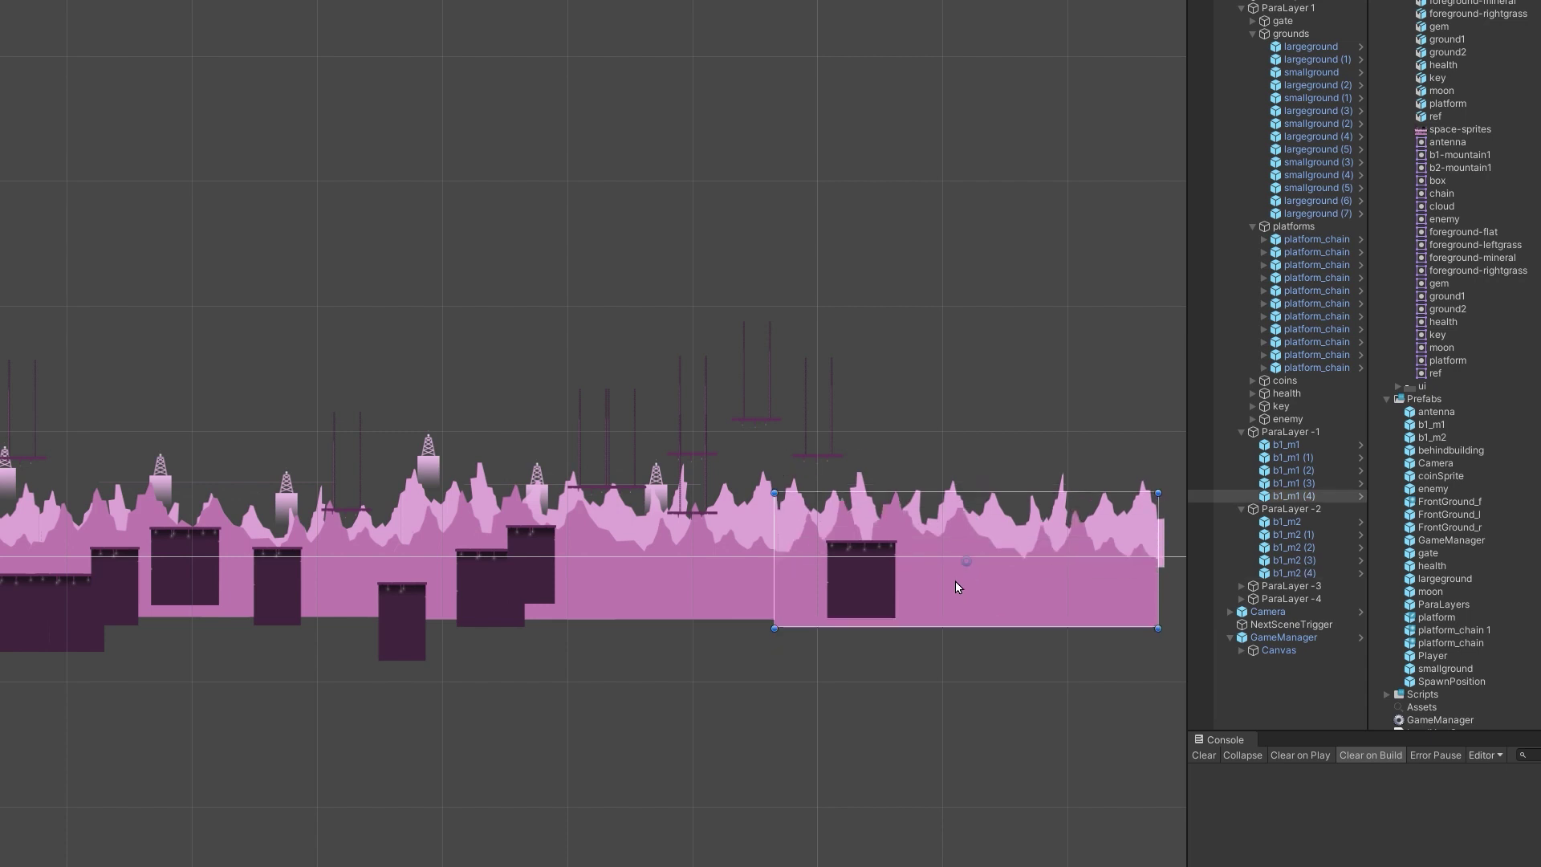
Step: Lower the VCConfiner outline's bottom-right corner and extend the outline further right
{"action": "scroll", "coordinate": [811, 604], "scroll_direction": "down", "scroll_amount": 1}
{"action": "left_click_drag", "start_coordinate": [809, 604], "coordinate": [817, 613]}
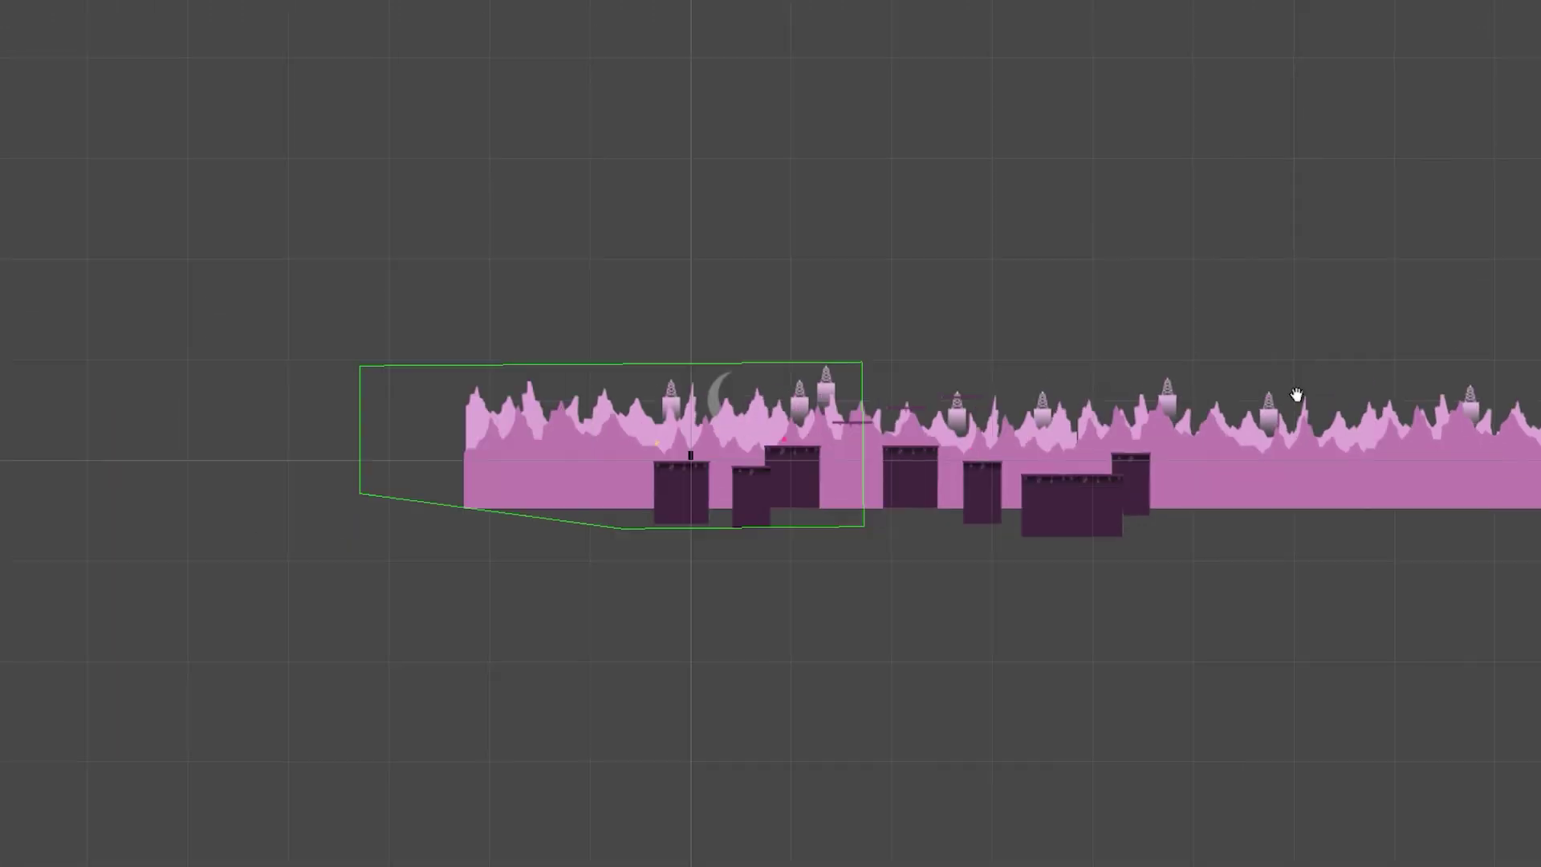
{"action": "left_click_drag", "start_coordinate": [337, 370], "coordinate": [1004, 334]}
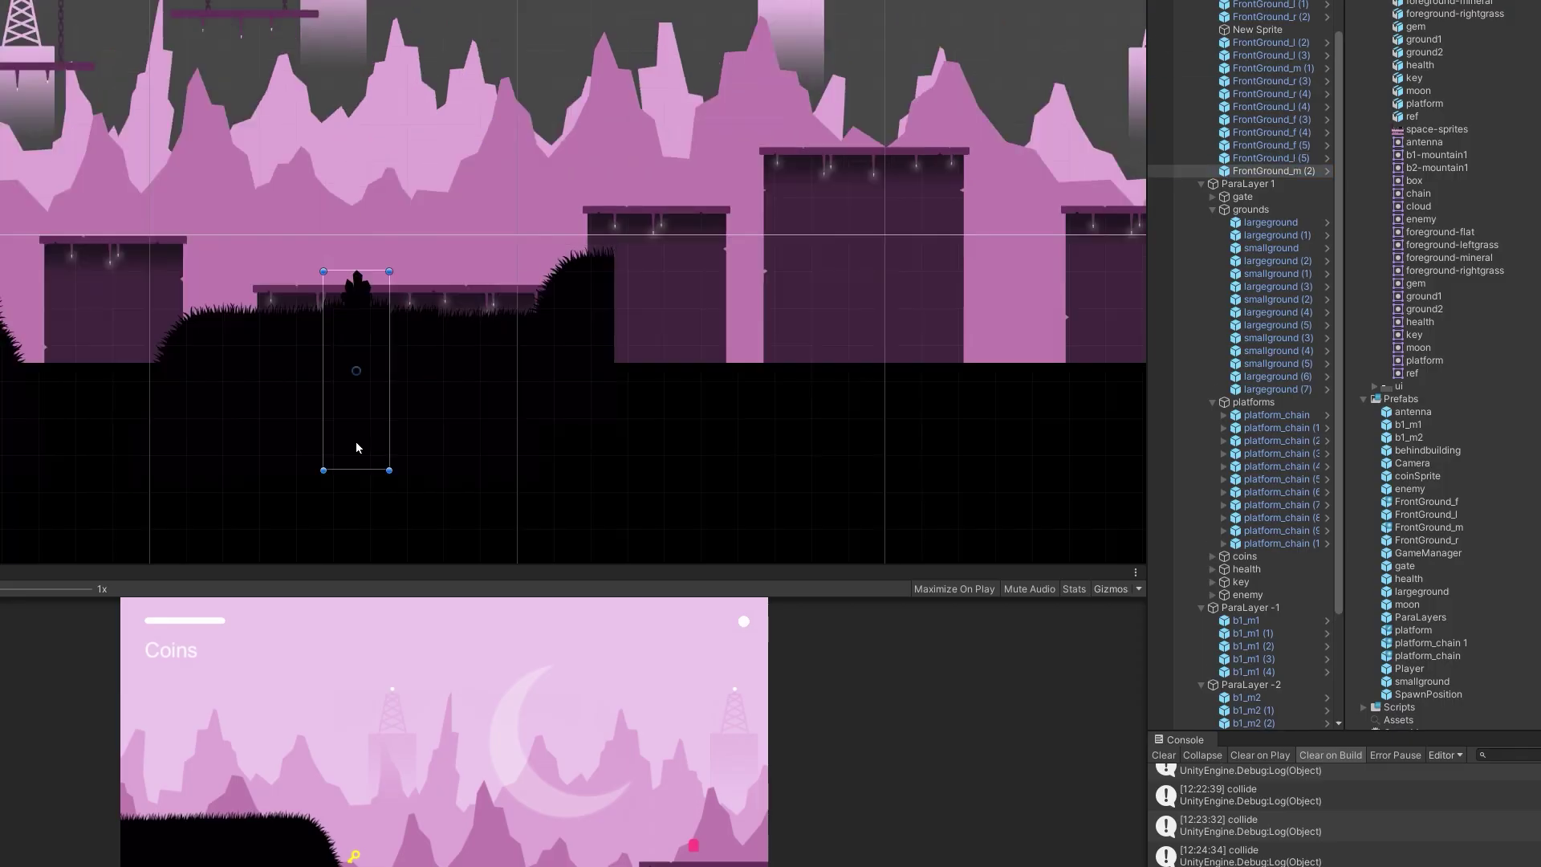
Step: Position a black grassy FrontGround hill piece and add three copies along the level's front
{"action": "left_click_drag", "start_coordinate": [354, 354], "coordinate": [818, 359]}
{"action": "double_click", "coordinate": [1272, 223]}
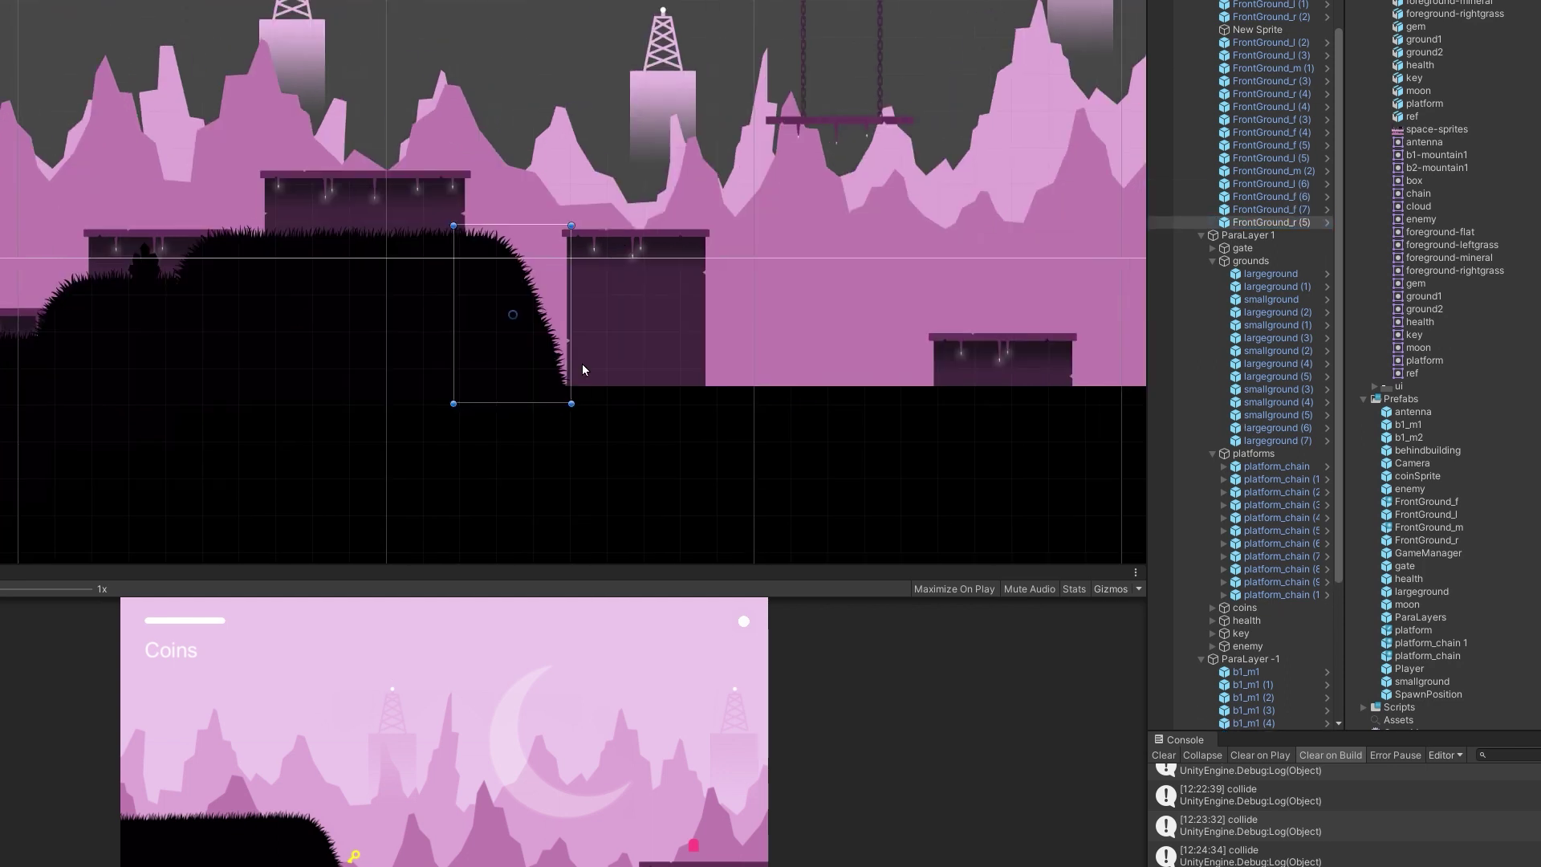
{"action": "key", "text": "ctrl+y"}
{"action": "left_click_drag", "start_coordinate": [1030, 354], "coordinate": [458, 347]}
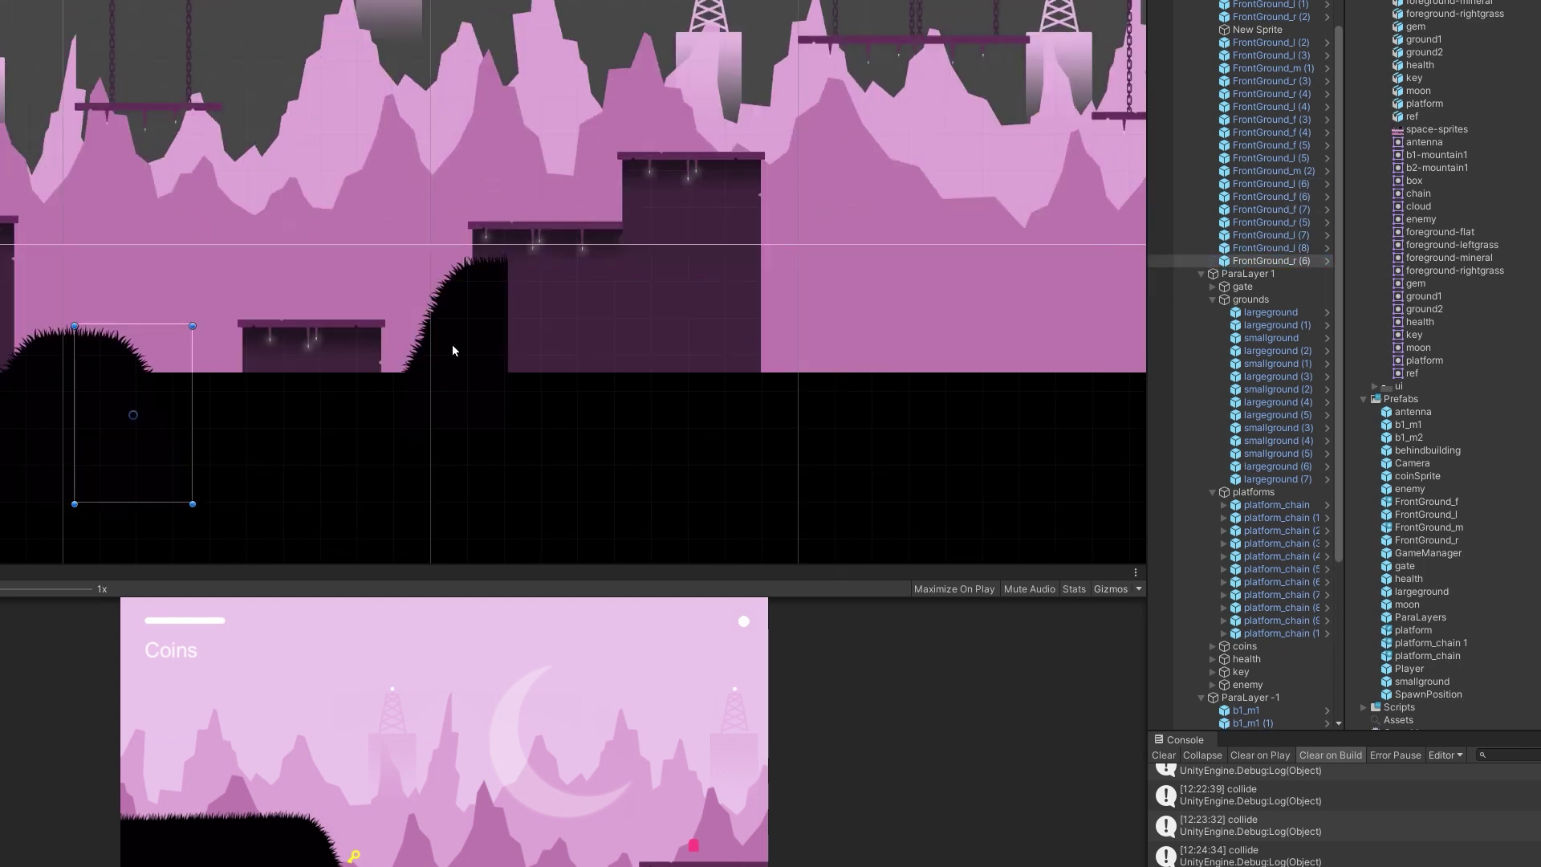
{"action": "key", "text": "ctrl+y"}
{"action": "scroll", "coordinate": [404, 355], "scroll_direction": "up", "scroll_amount": 5}
{"action": "key", "text": "ctrl+y"}
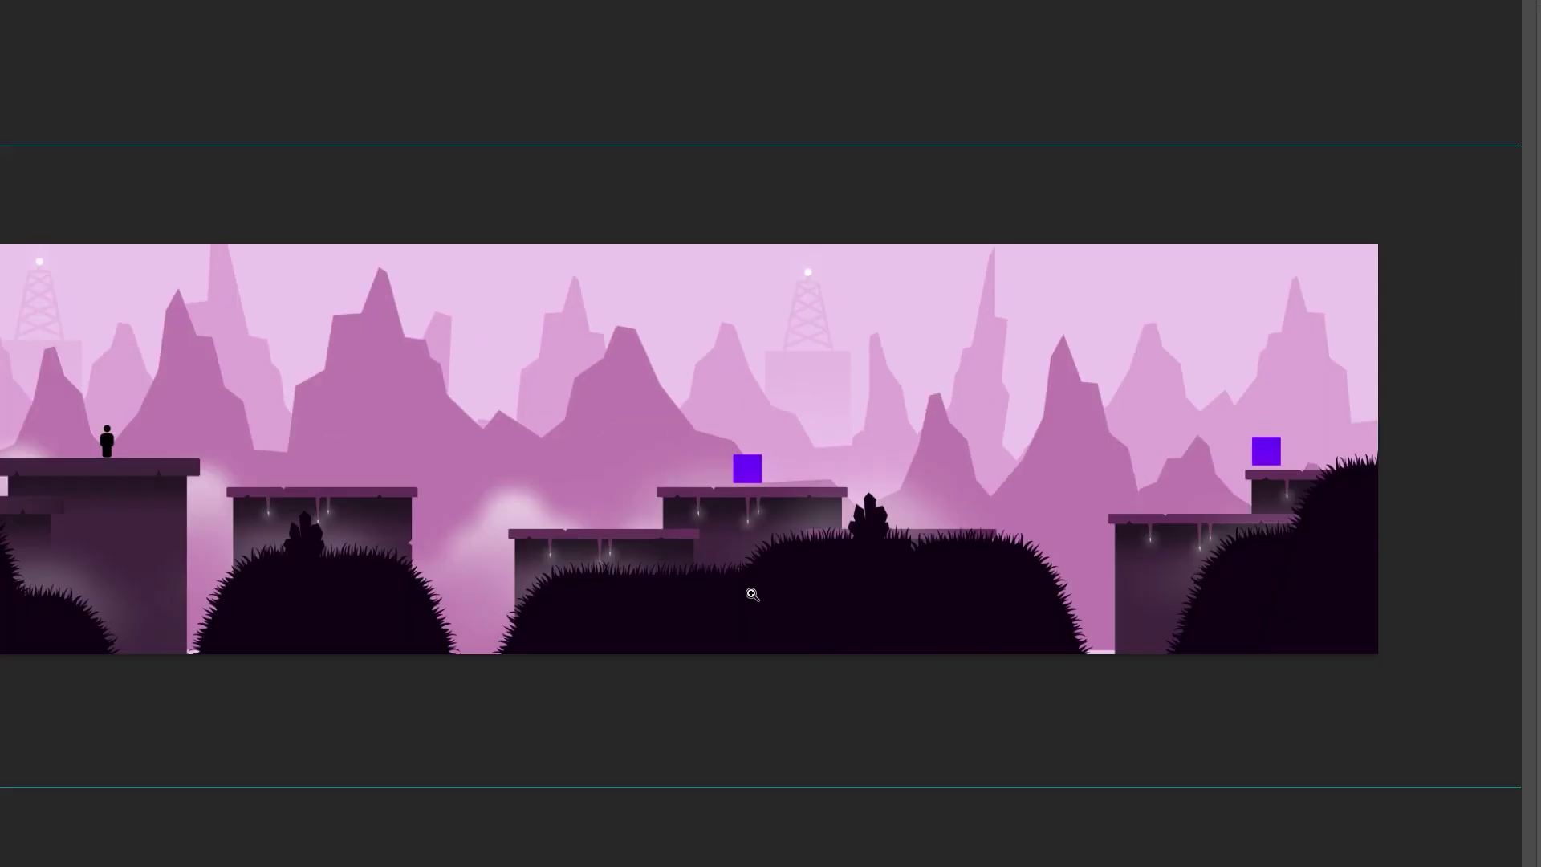
{"action": "scroll", "coordinate": [755, 600], "scroll_direction": "up", "scroll_amount": 1}
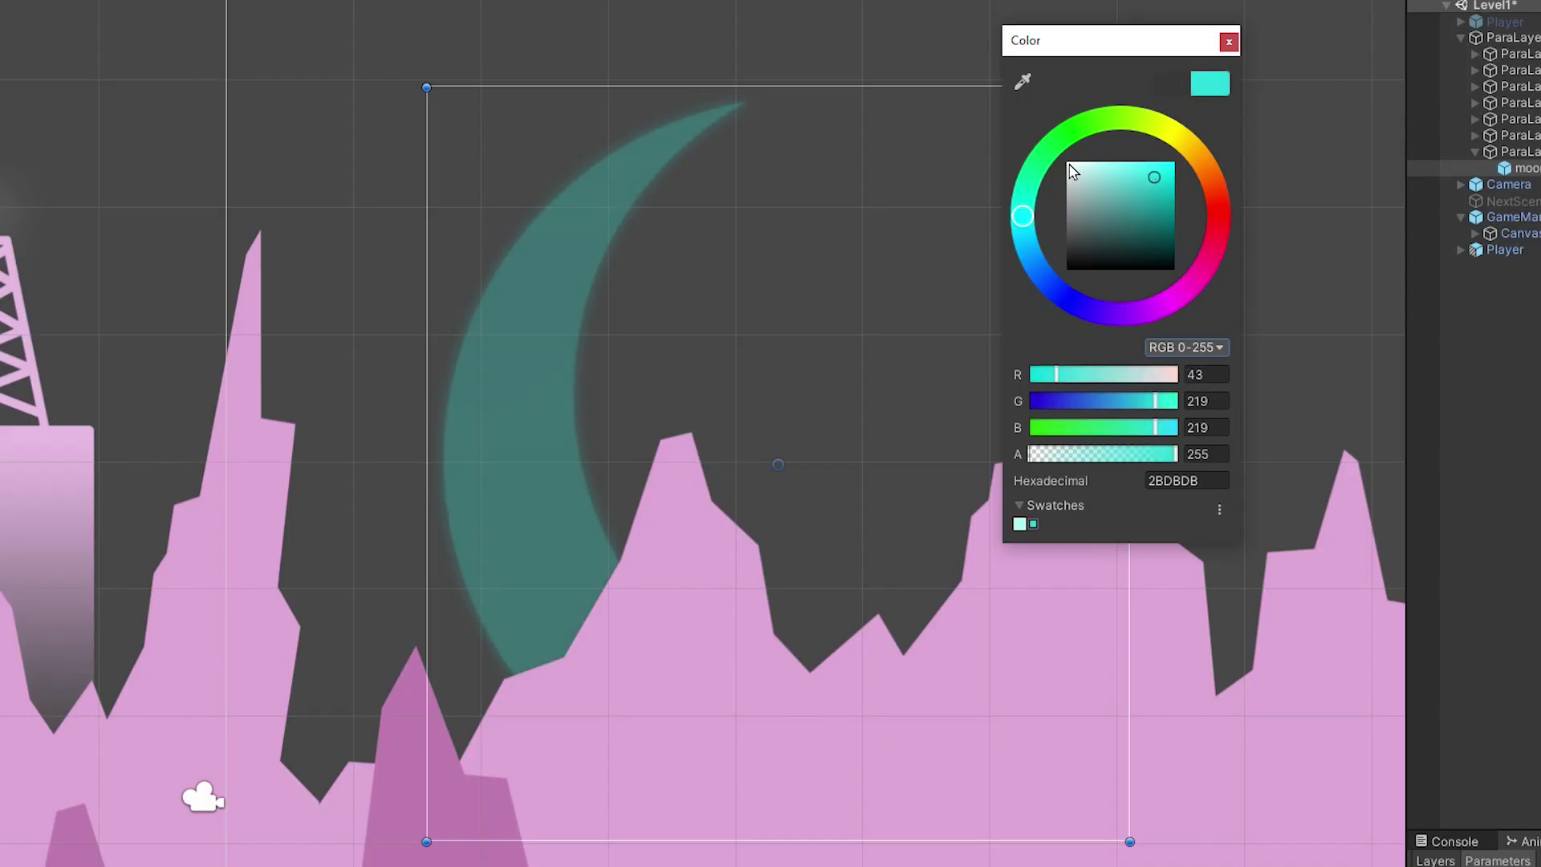
Step: Try red and green tints on the moon's Sprite Renderer color, ending on red
{"action": "left_click", "coordinate": [1215, 212]}
{"action": "left_click_drag", "start_coordinate": [1115, 319], "coordinate": [1075, 150]}
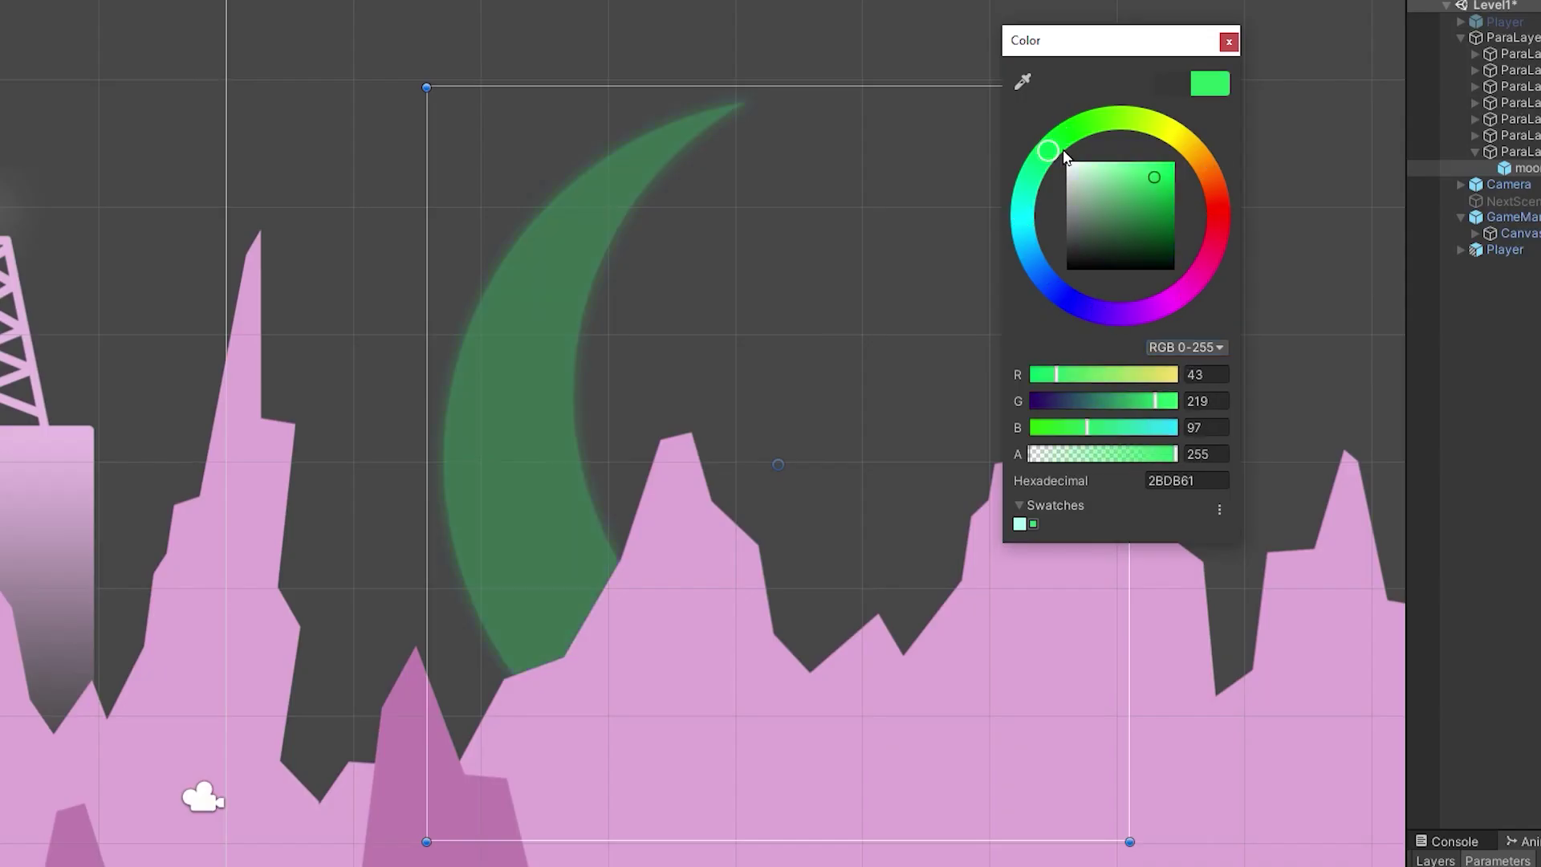
{"action": "left_click", "coordinate": [1217, 198]}
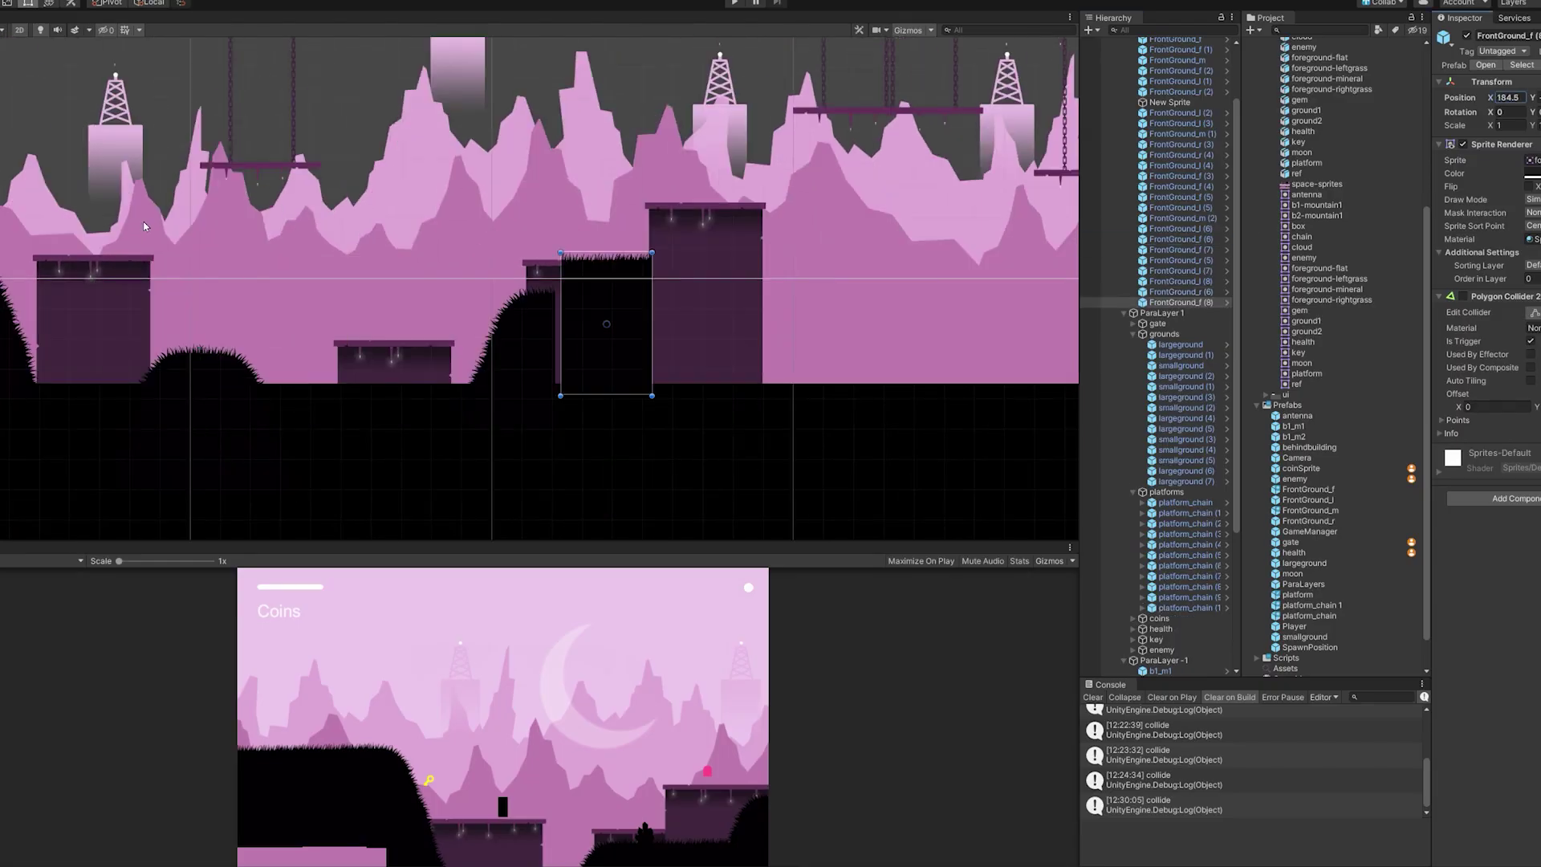
Step: Shift the FrontGround_f (8) hill piece right and place a duplicate further right
{"action": "left_click_drag", "start_coordinate": [607, 324], "coordinate": [682, 333]}
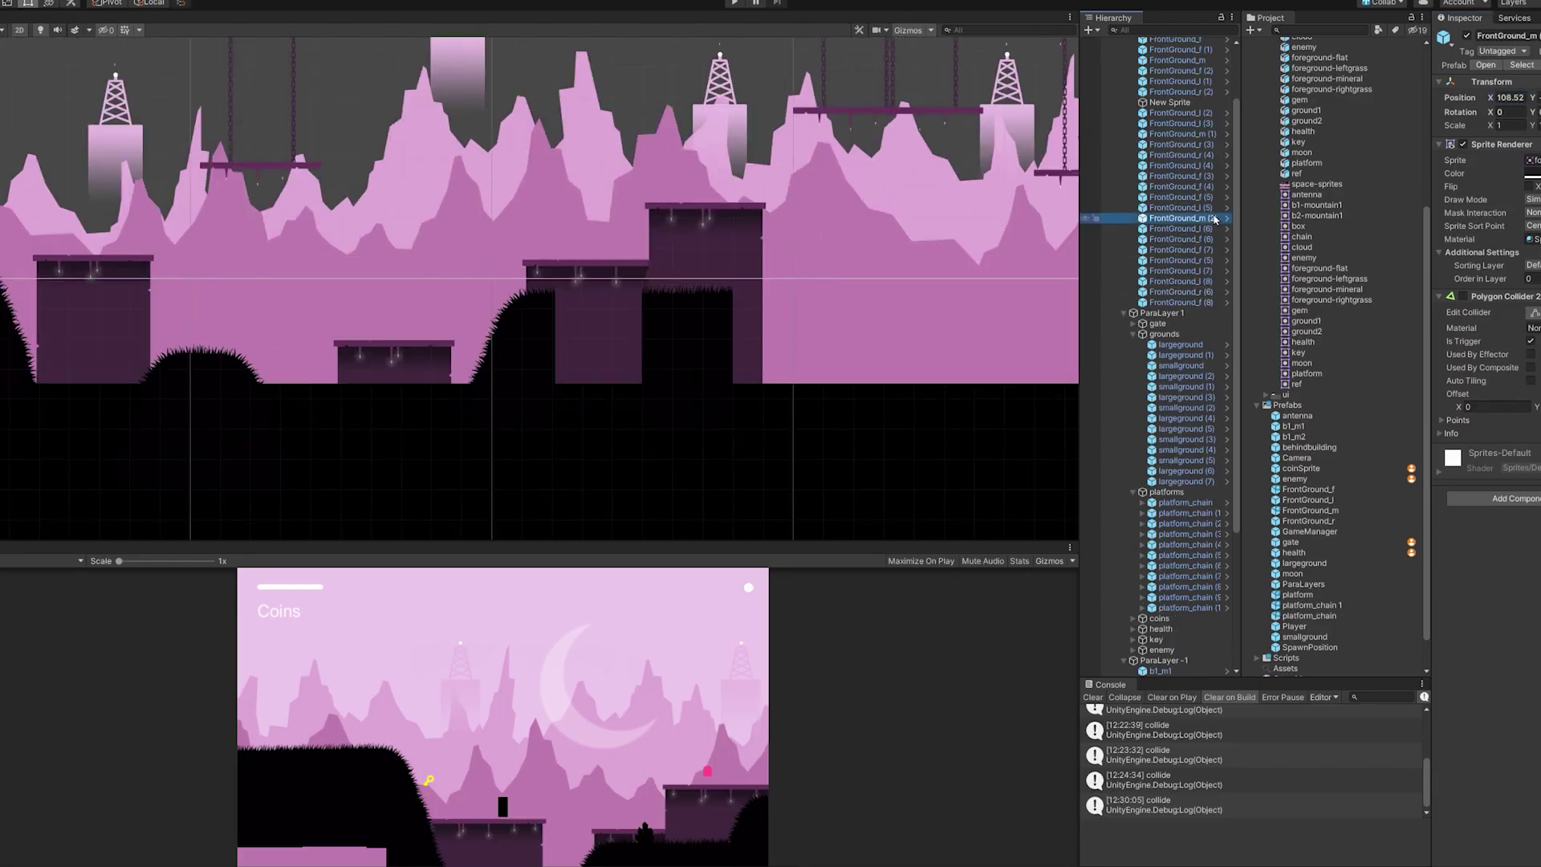
{"action": "scroll", "coordinate": [482, 369], "scroll_direction": "up", "scroll_amount": 3}
{"action": "left_click_drag", "start_coordinate": [766, 209], "coordinate": [873, 184]}
{"action": "scroll", "coordinate": [873, 185], "scroll_direction": "down", "scroll_amount": 6}
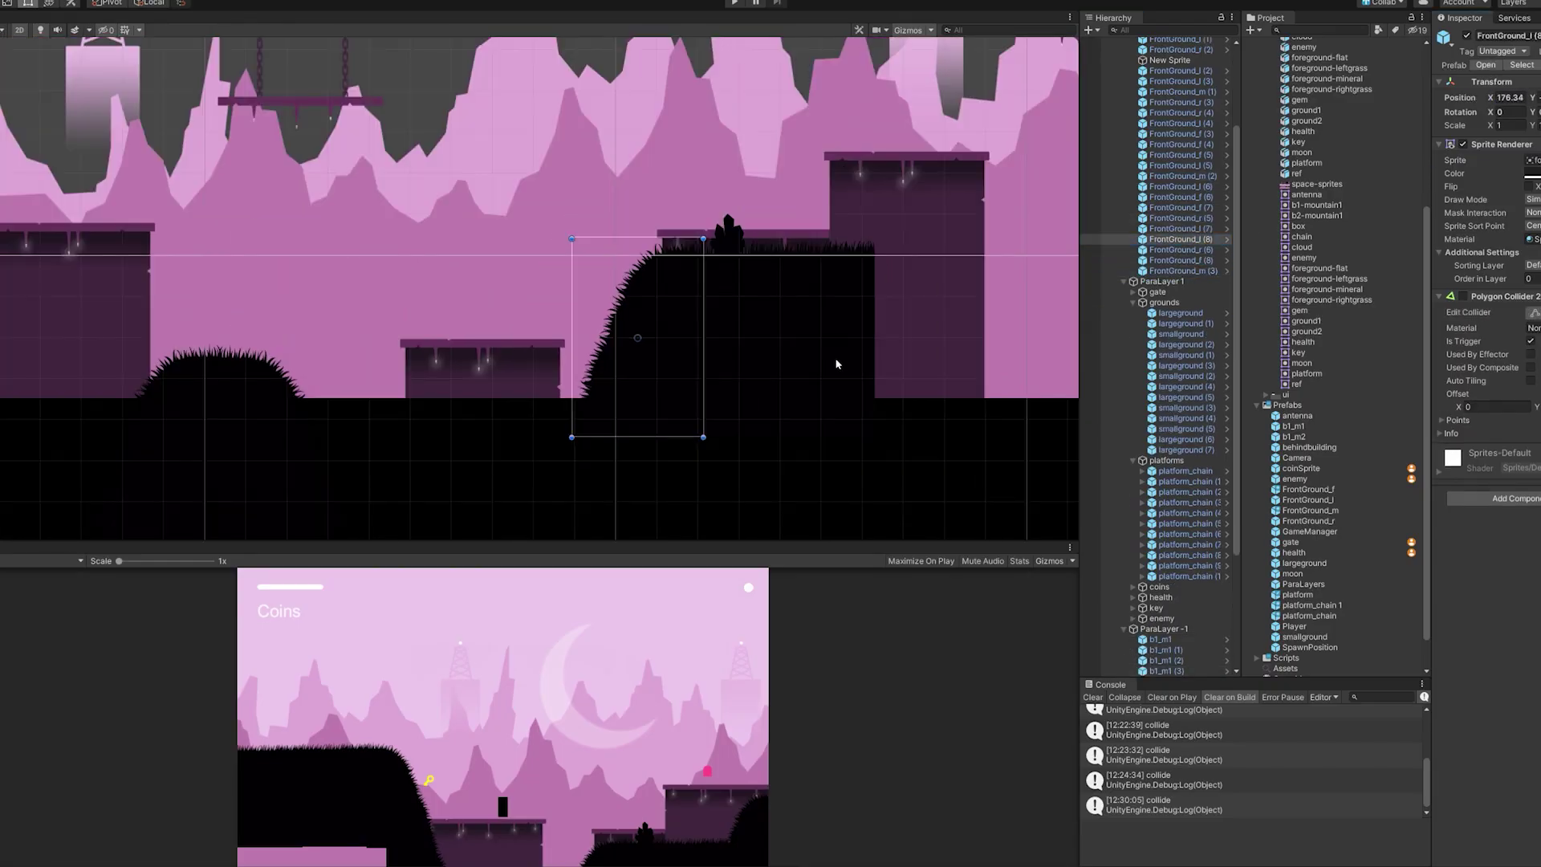
{"action": "key", "text": "ctrl+d"}
{"action": "left_click_drag", "start_coordinate": [642, 322], "coordinate": [859, 310]}
{"action": "scroll", "coordinate": [652, 443], "scroll_direction": "down", "scroll_amount": 3}
{"action": "scroll", "coordinate": [652, 443], "scroll_direction": "up", "scroll_amount": 3}
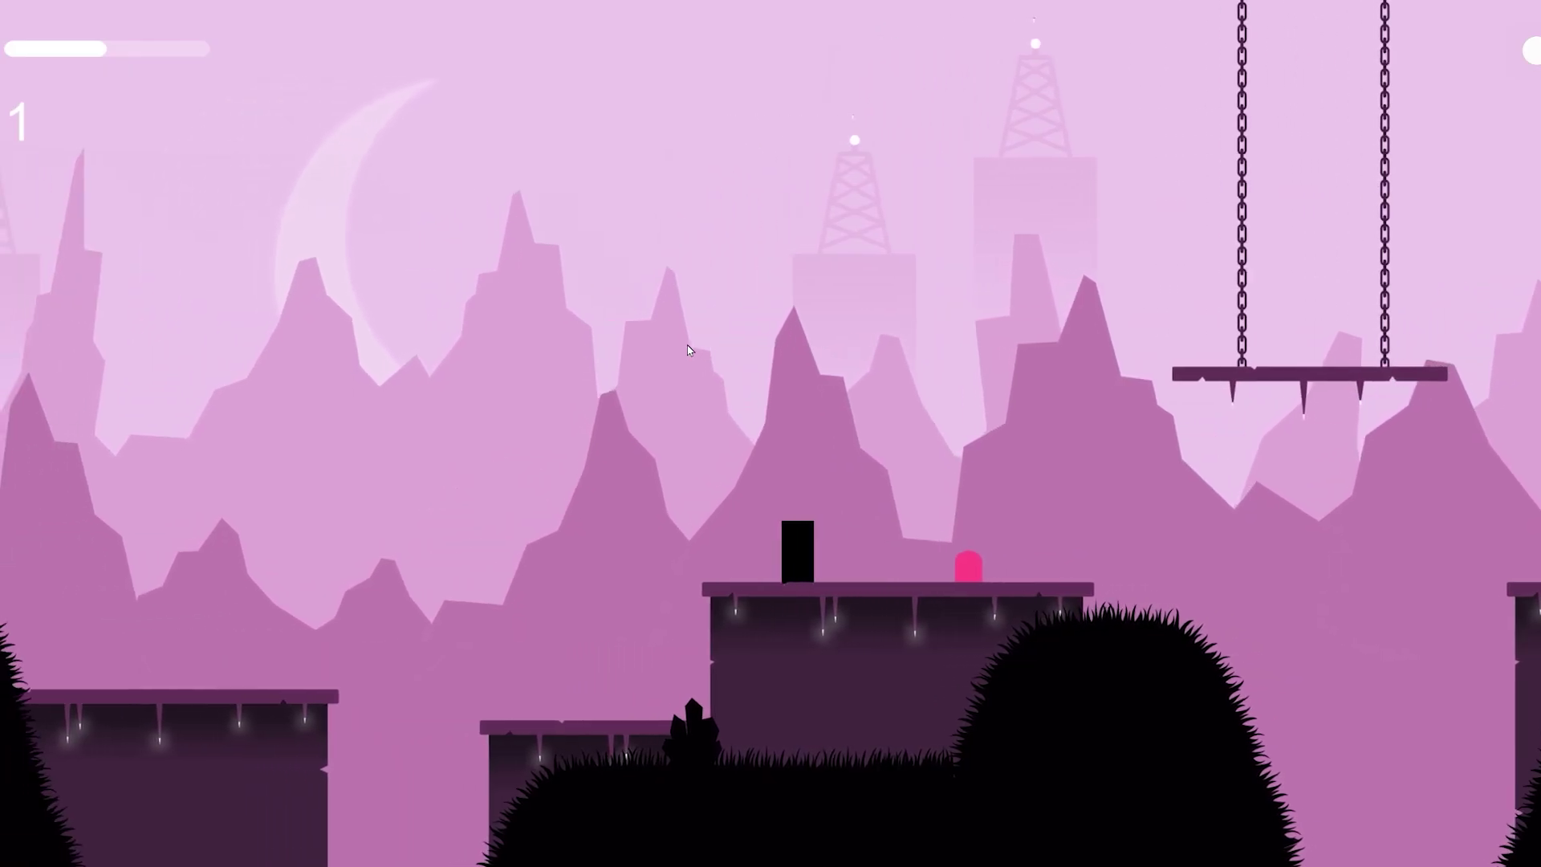
{"action": "key", "text": "space"}
{"action": "key", "text": "space"}
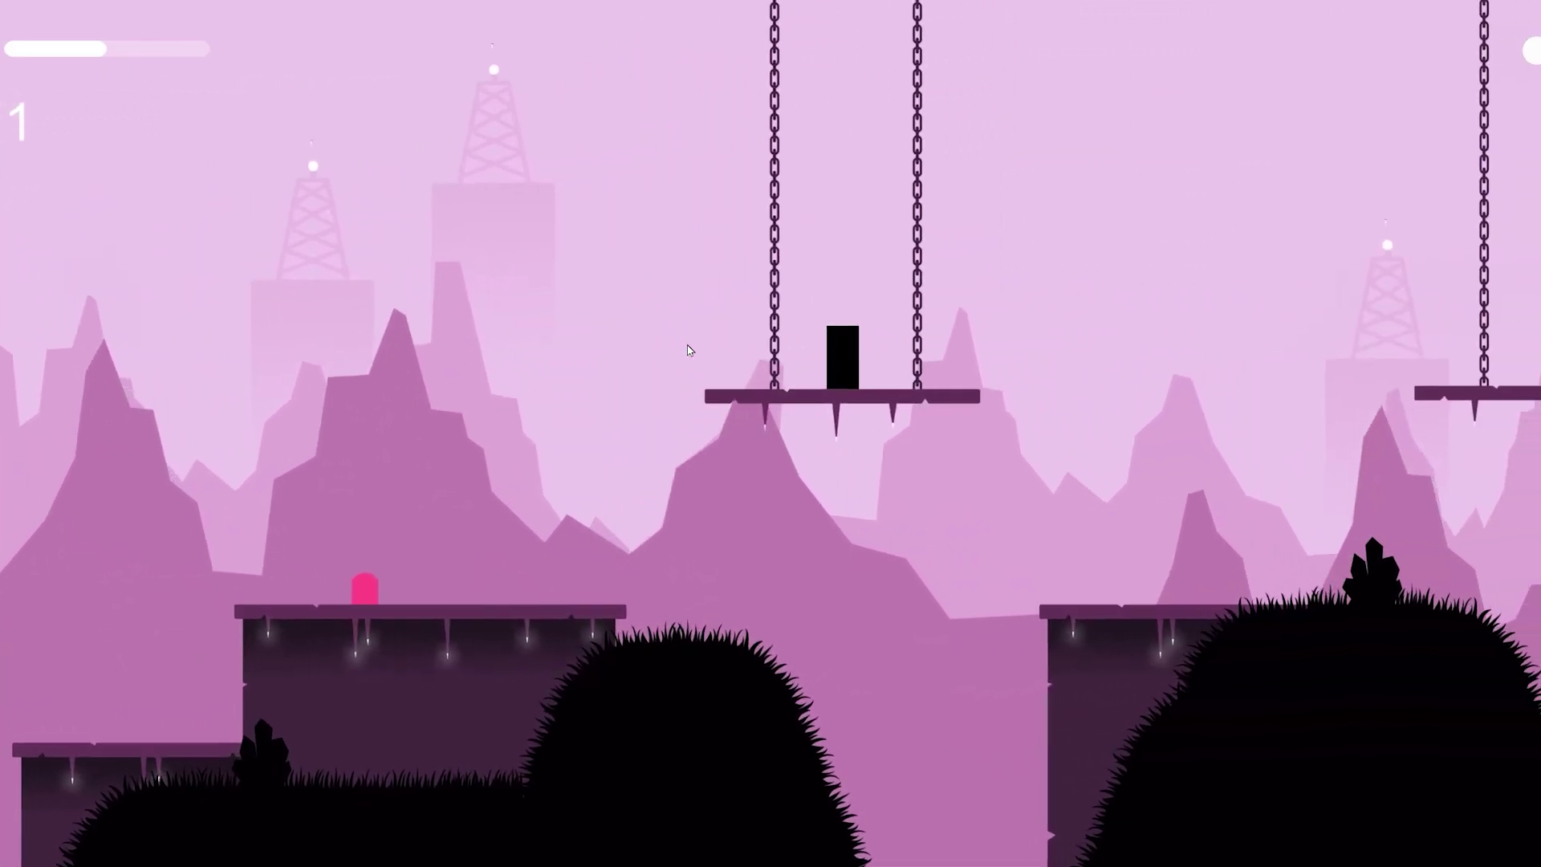
{"action": "key", "text": "space"}
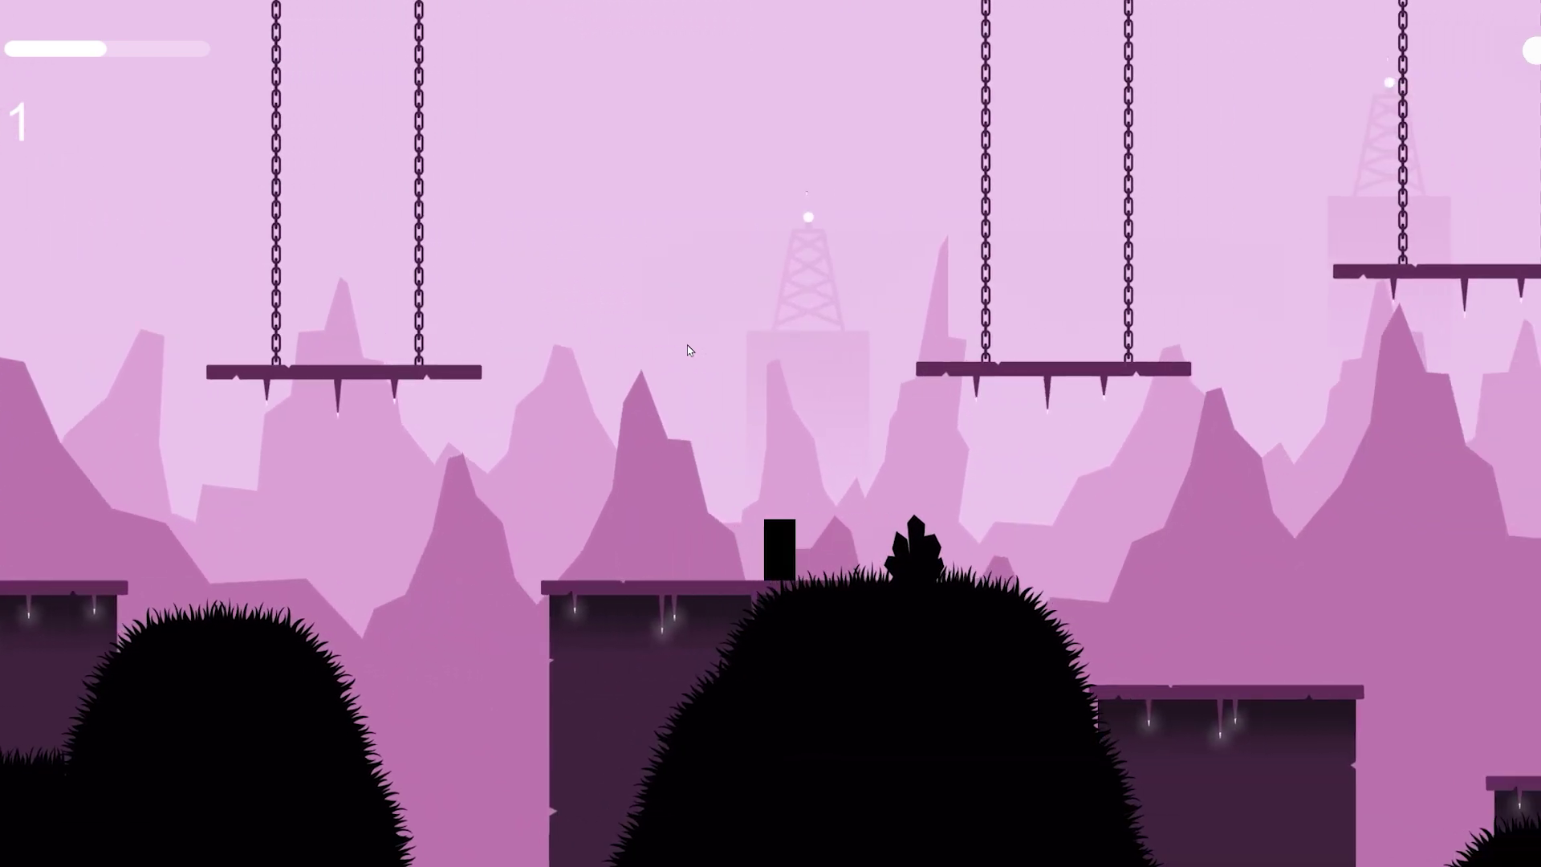
{"action": "key", "text": "space"}
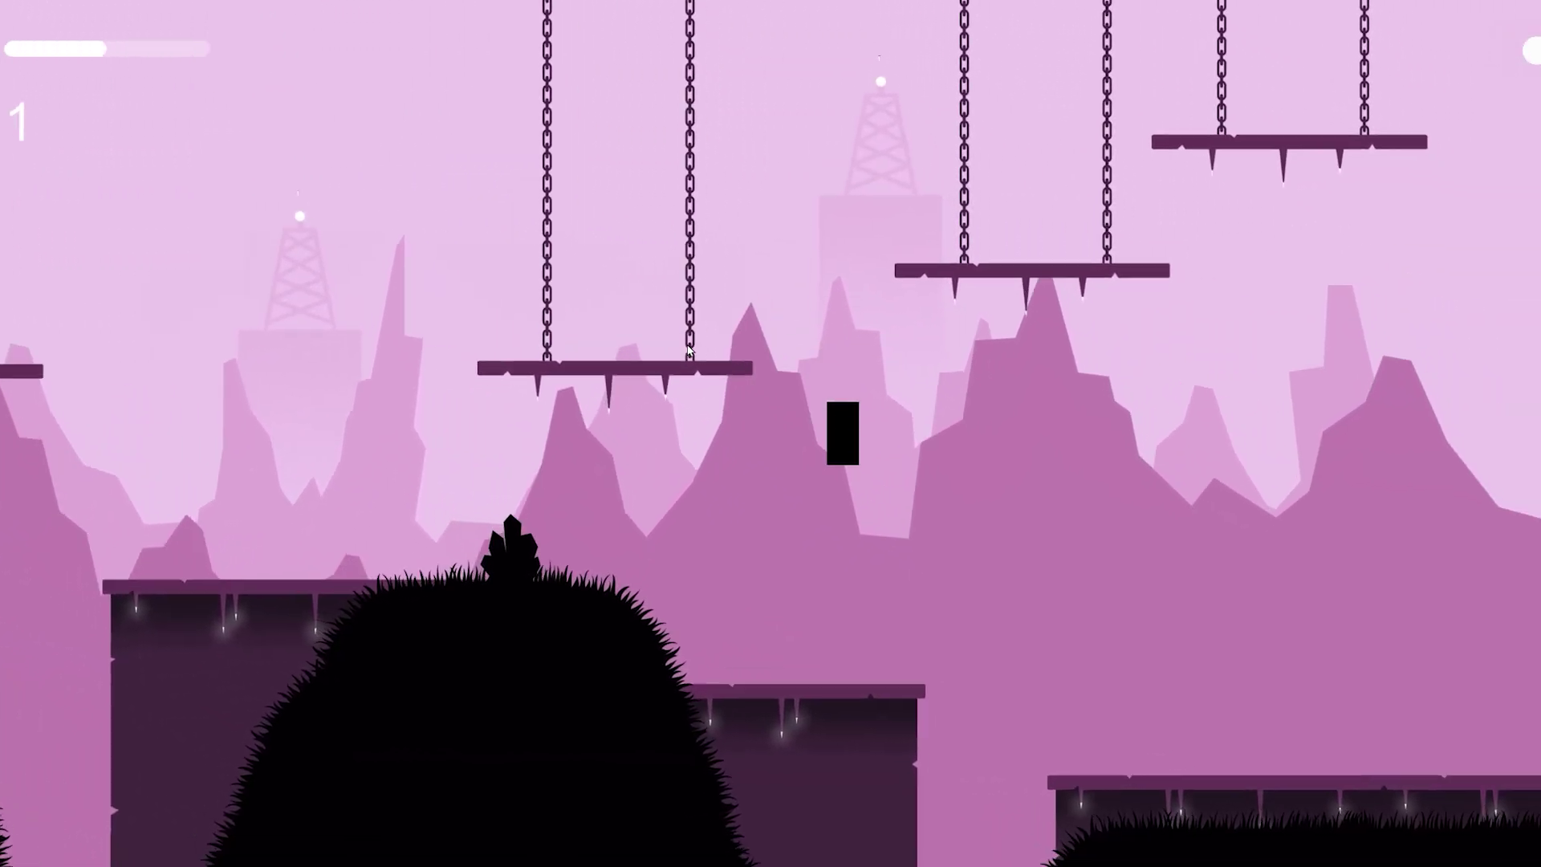
{"action": "key", "text": "space"}
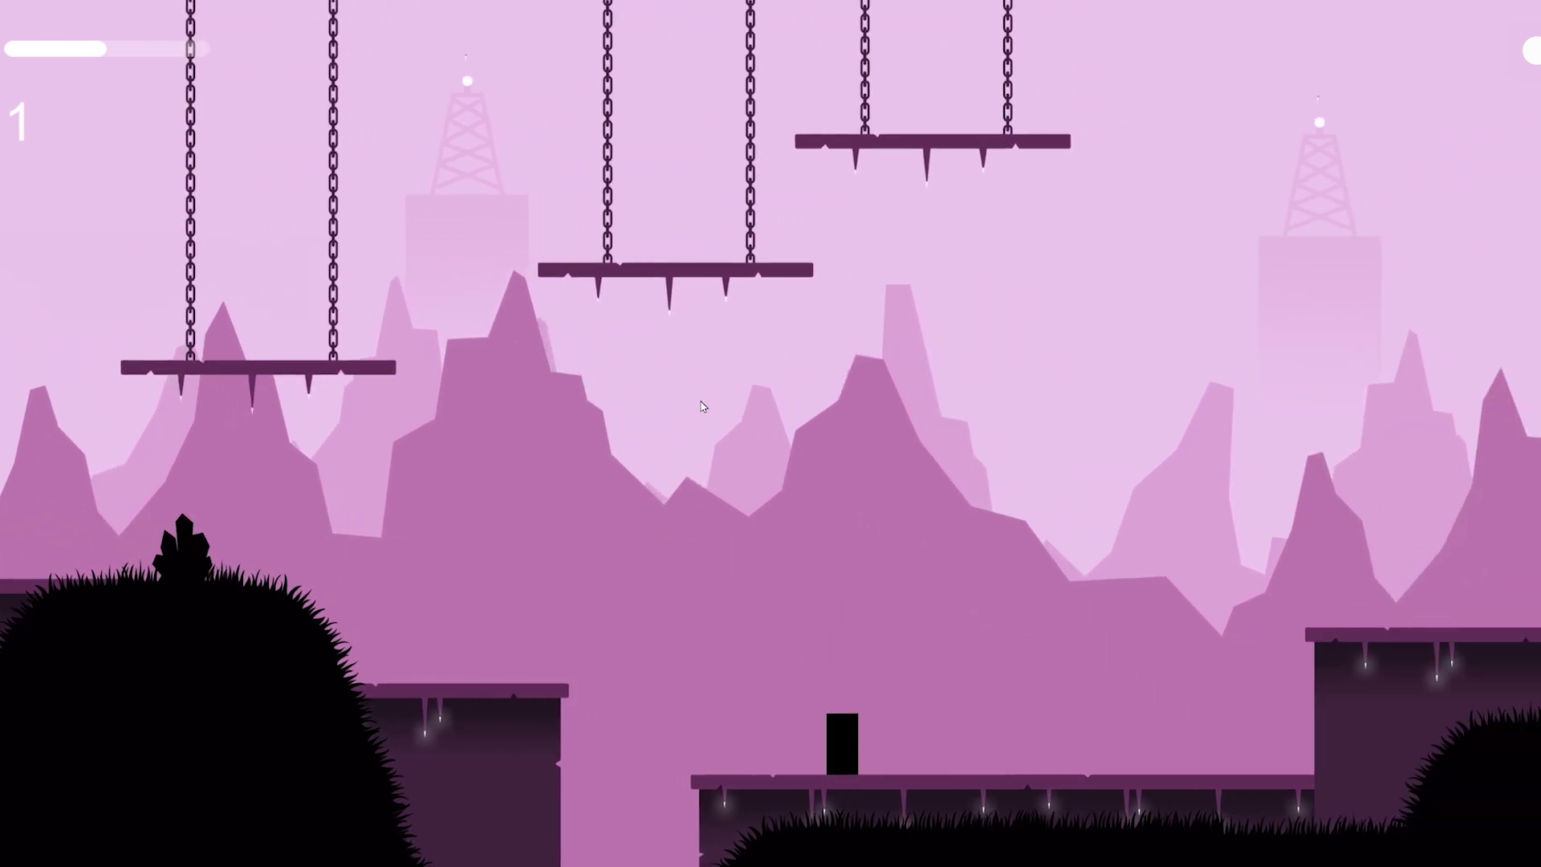
{"action": "key", "text": "space"}
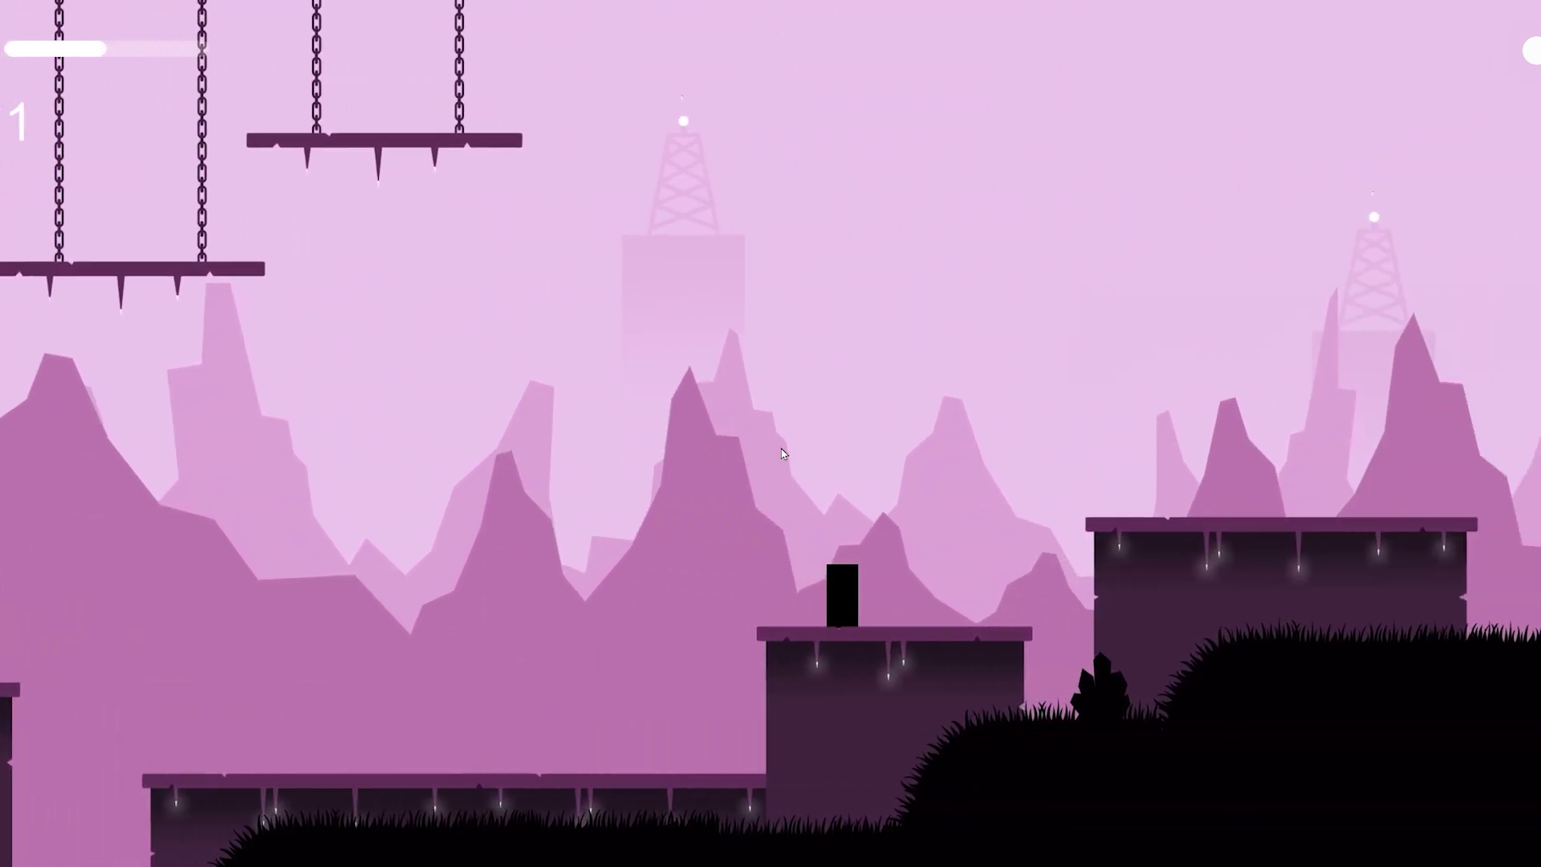
{"action": "key", "text": "space"}
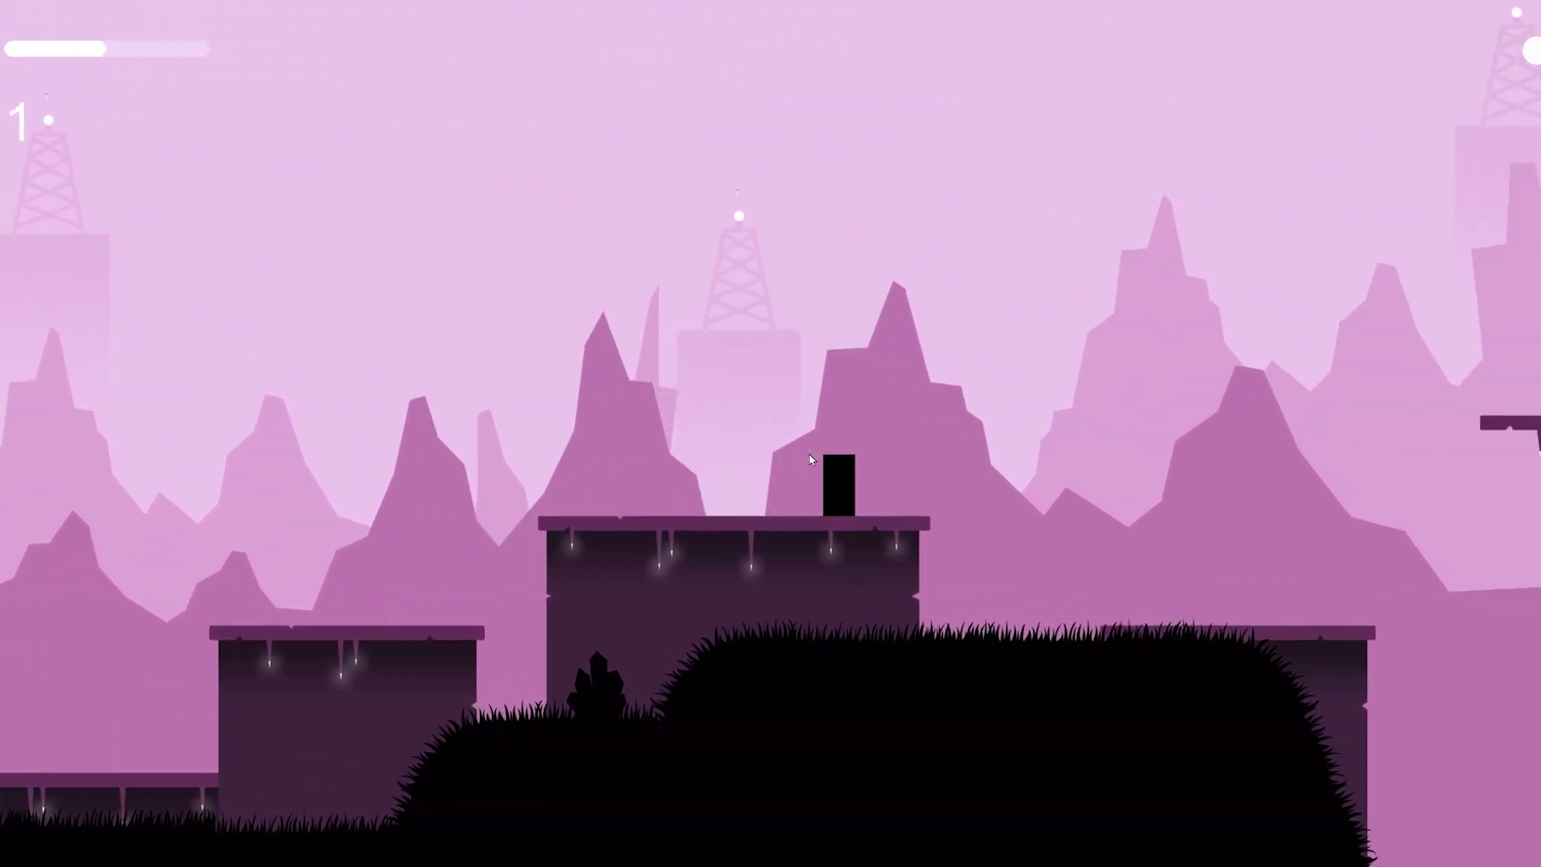
{"action": "key", "text": "space"}
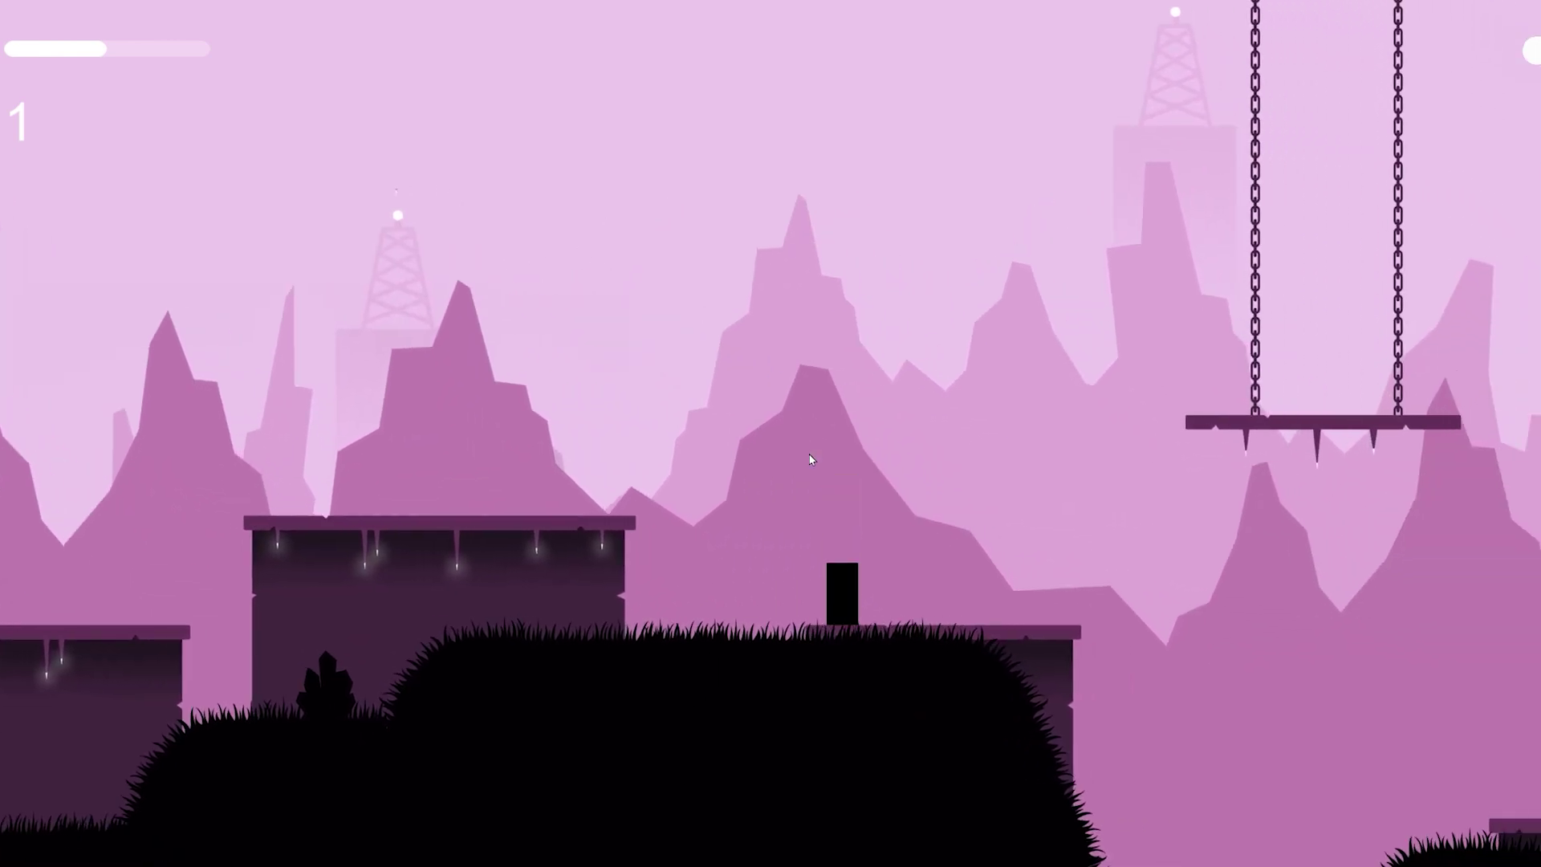
{"action": "key", "text": "space"}
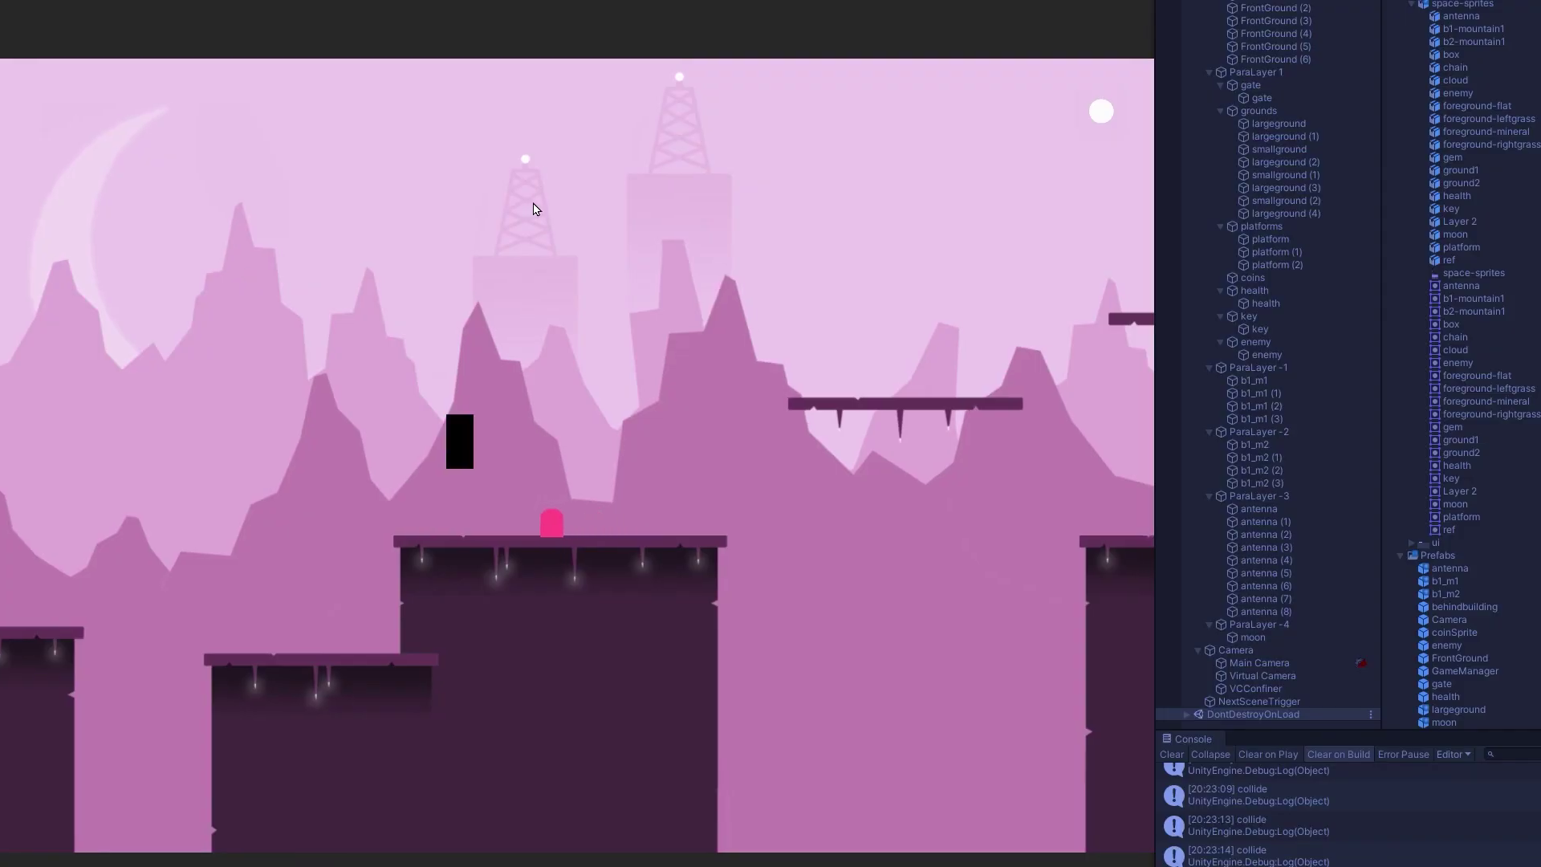
Step: Run the black box player right and back left, jumping it onto the platforms
{"action": "key", "text": "Right"}
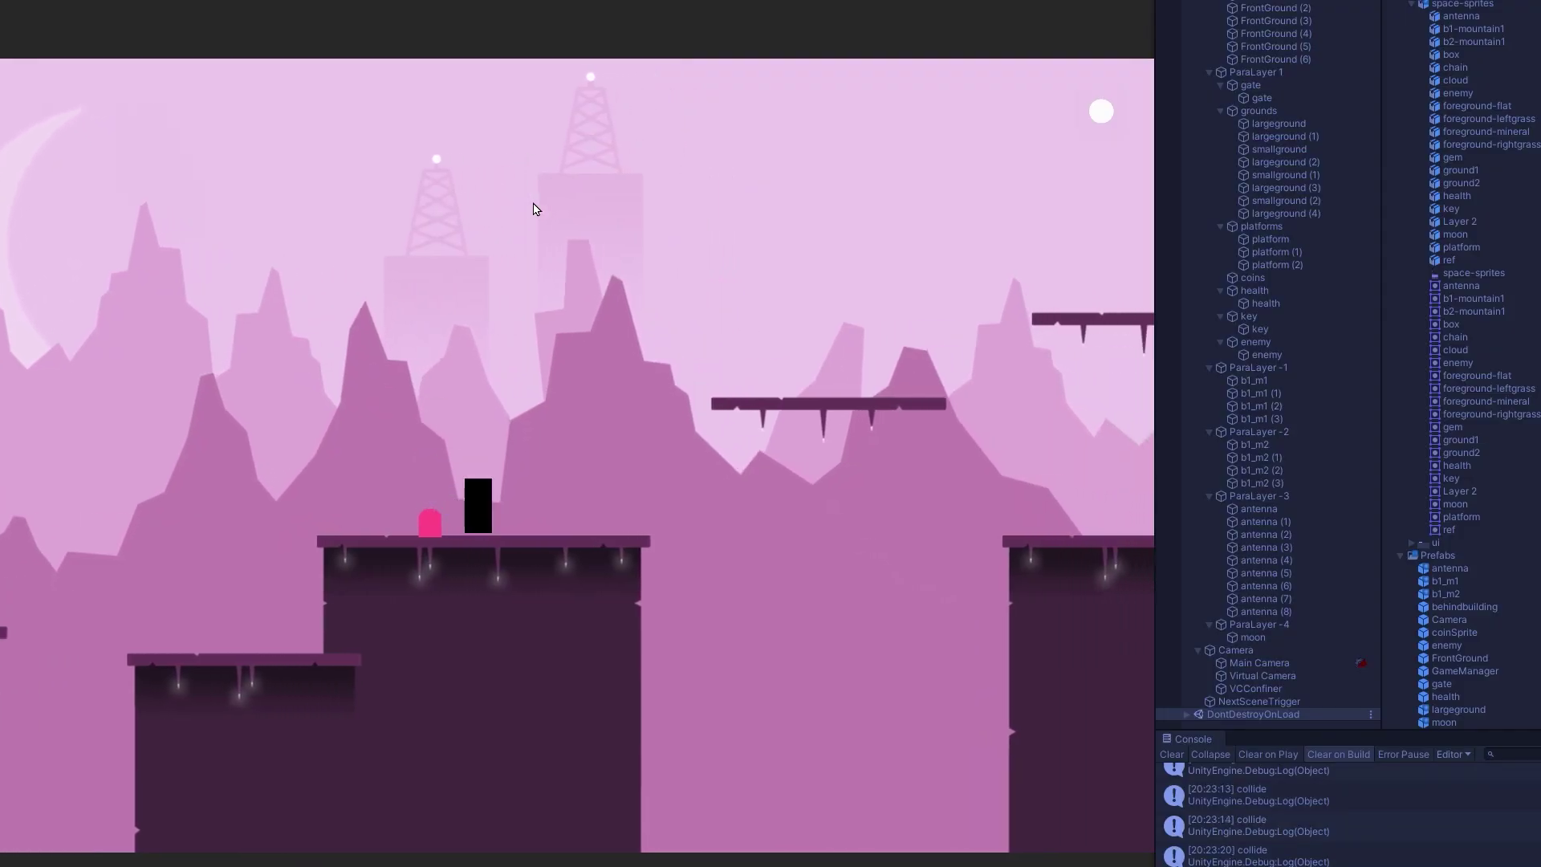
{"action": "key", "text": "space"}
{"action": "key", "text": "space"}
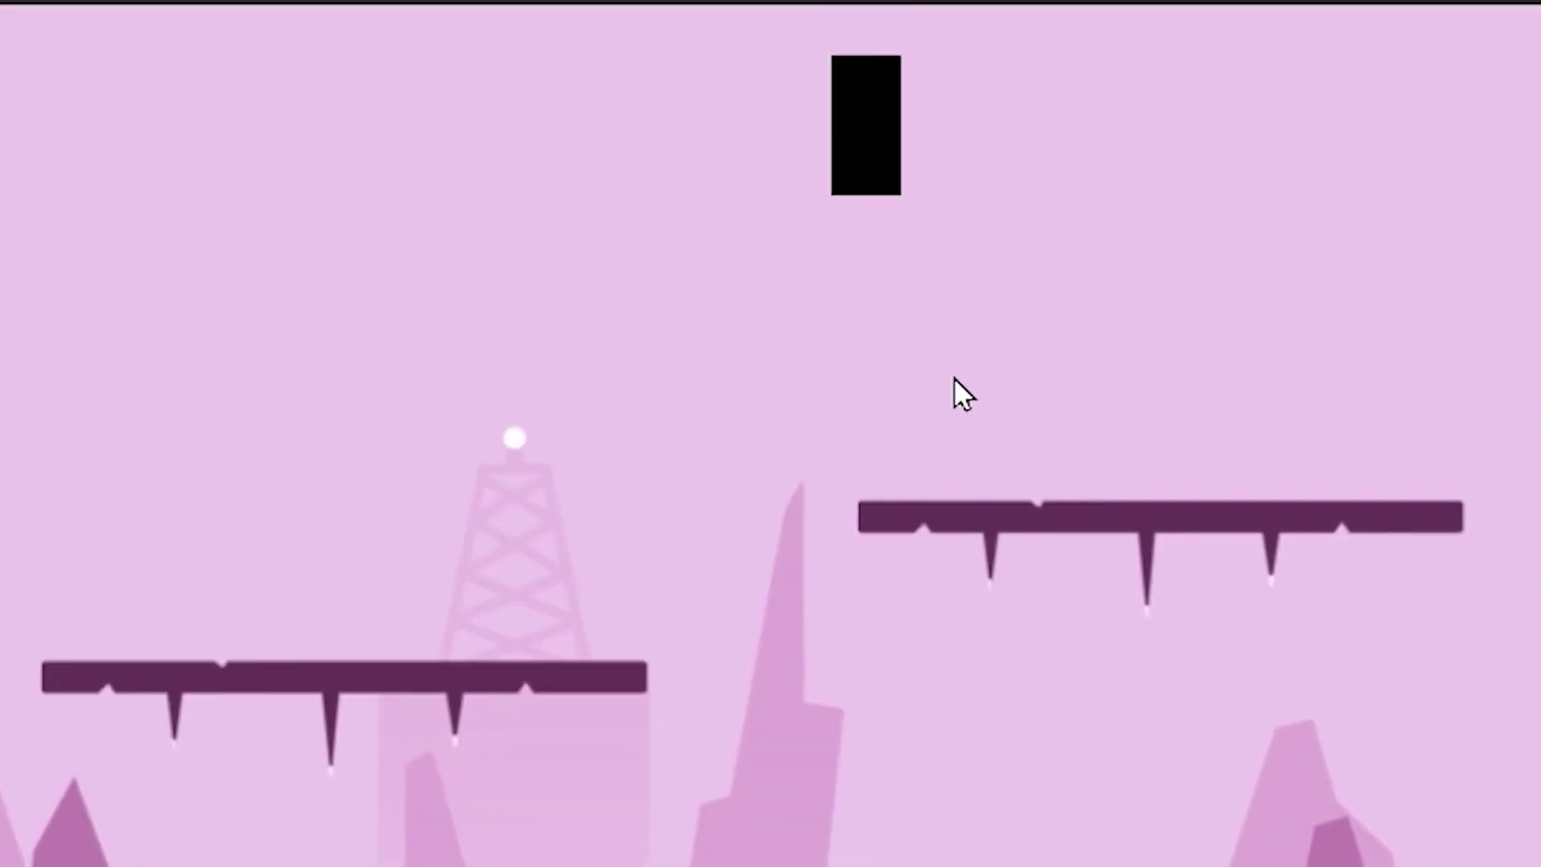
{"action": "key", "text": "Right"}
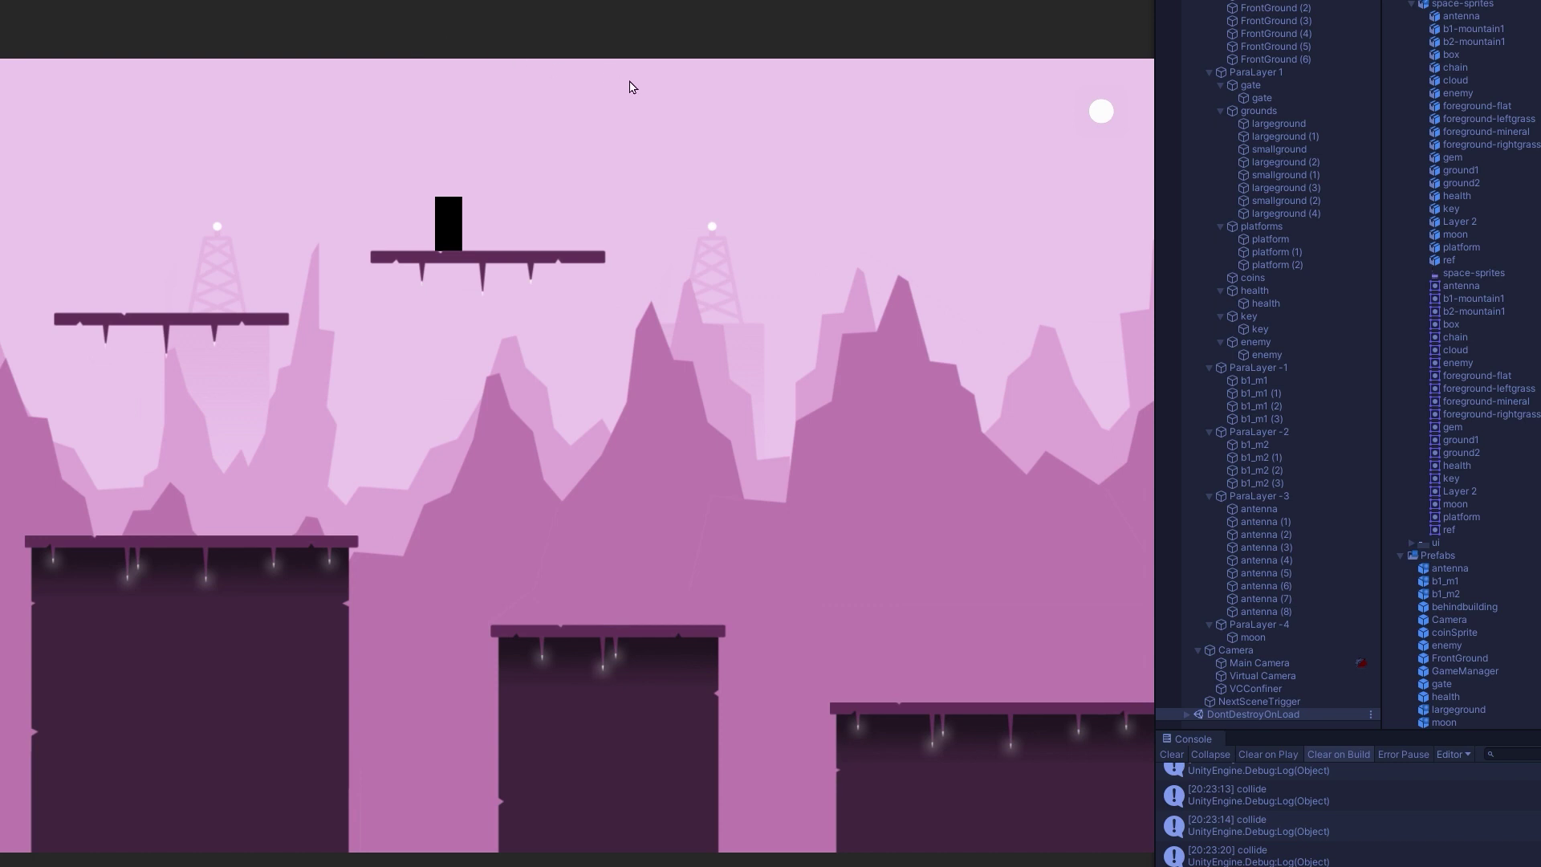
{"action": "key", "text": "Left"}
{"action": "key", "text": "space"}
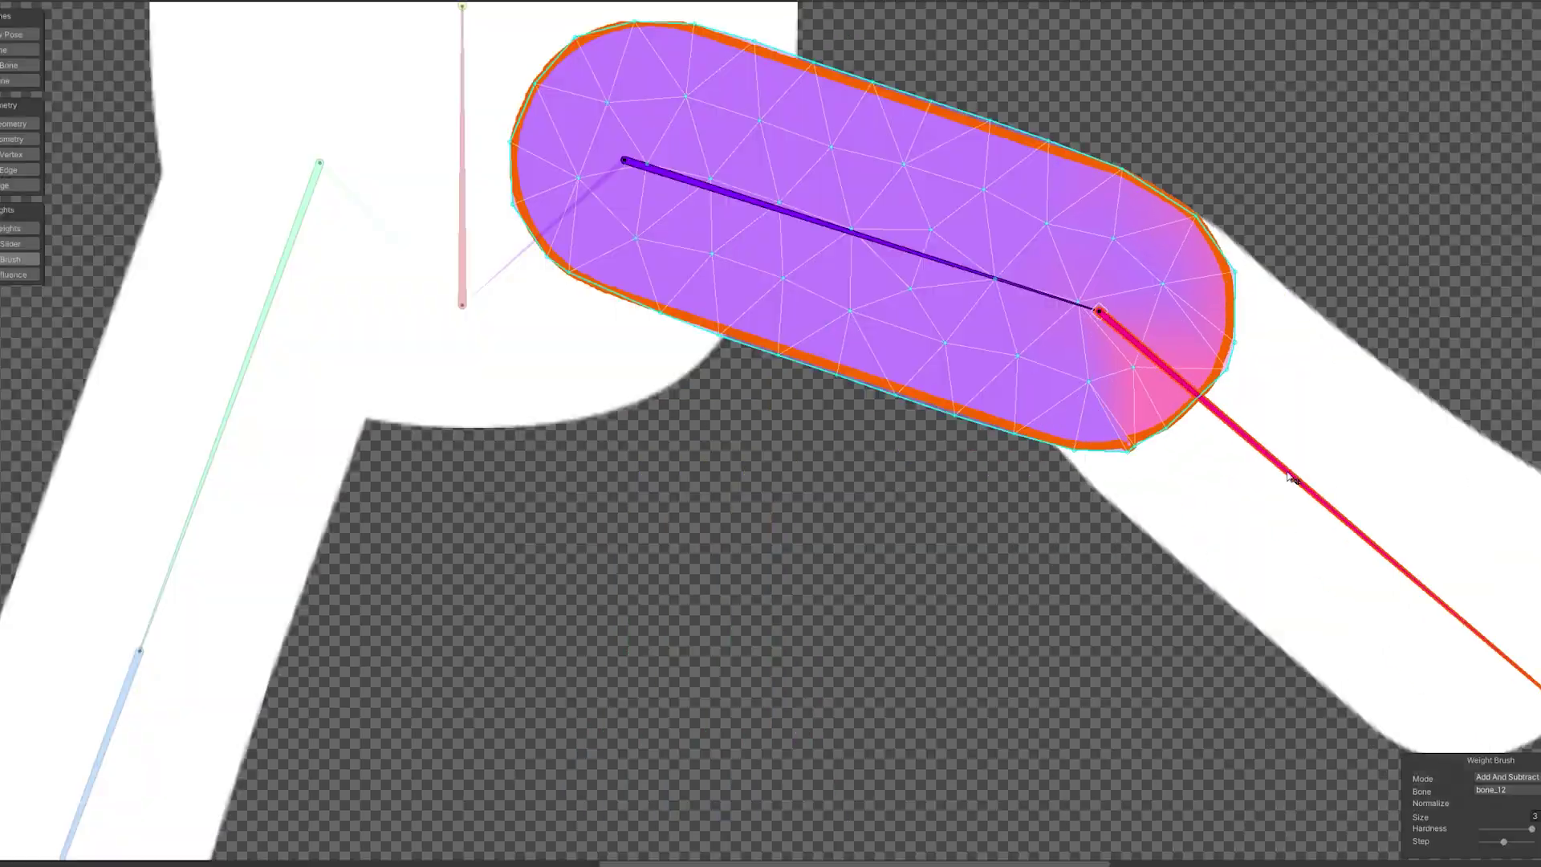
Step: Rotate the arm and leg bones to check the stick man's mesh bends properly
{"action": "left_click_drag", "start_coordinate": [1247, 474], "coordinate": [1445, 273]}
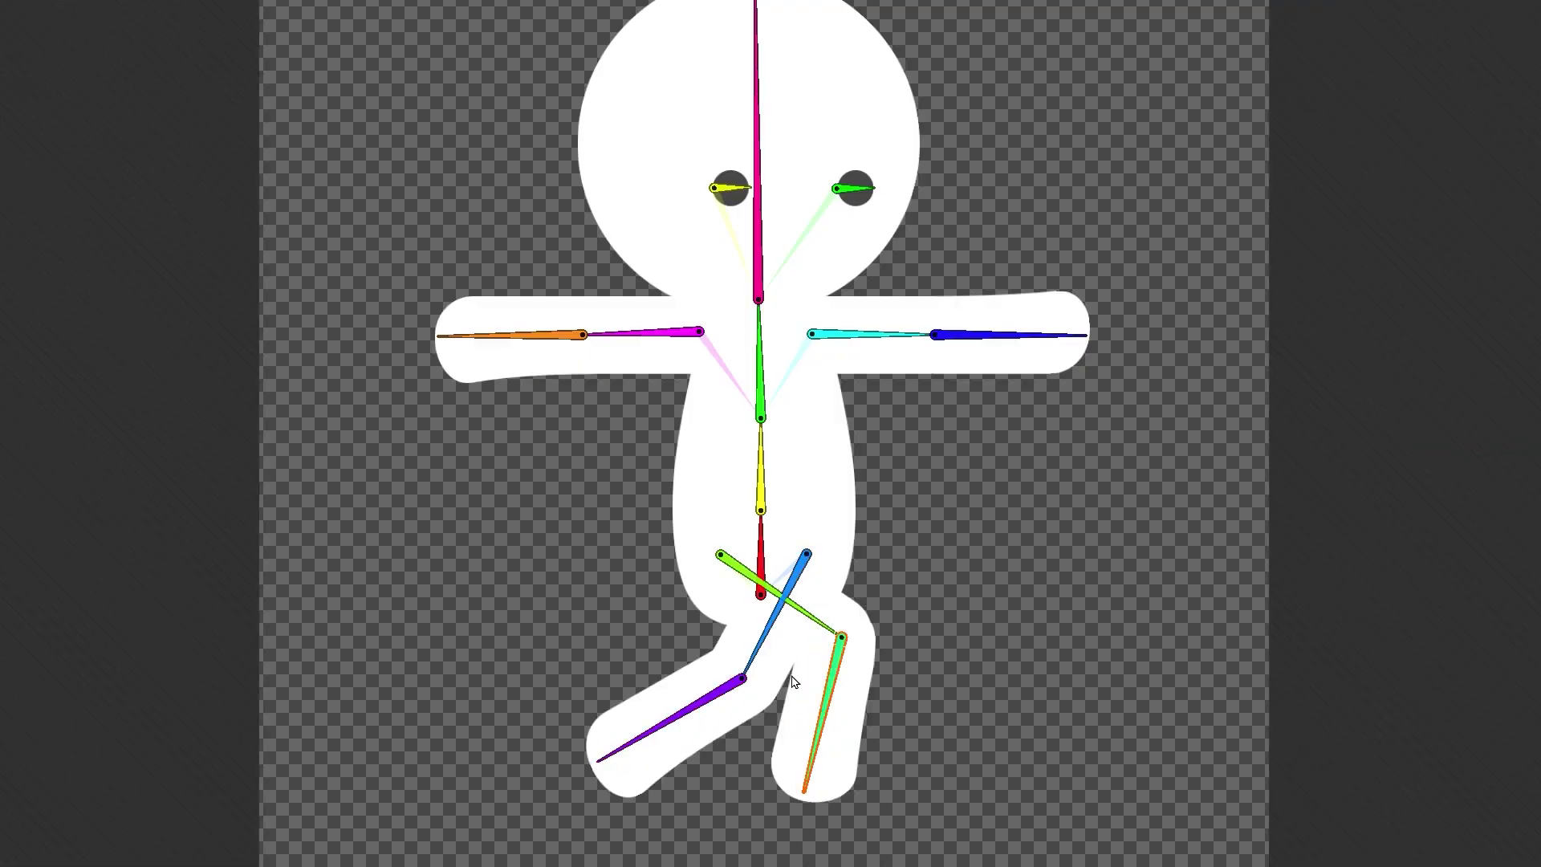
{"action": "left_click_drag", "start_coordinate": [795, 579], "coordinate": [814, 567]}
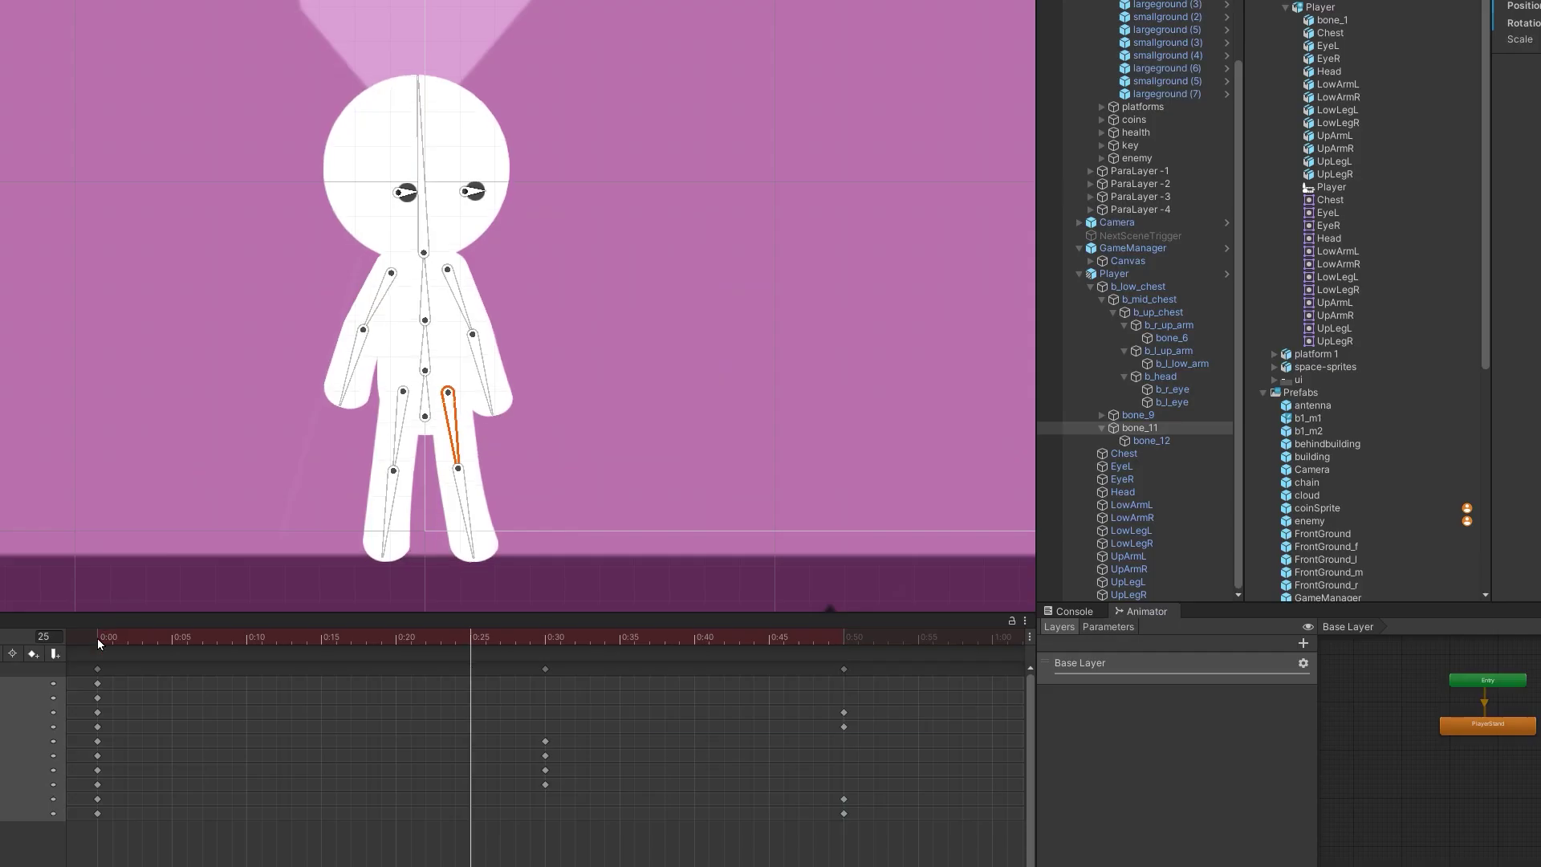
Step: Select the lower leg bones, including bone_12, to pose the PlayerStand idle
{"action": "left_click", "coordinate": [380, 506]}
{"action": "left_click", "coordinate": [462, 506]}
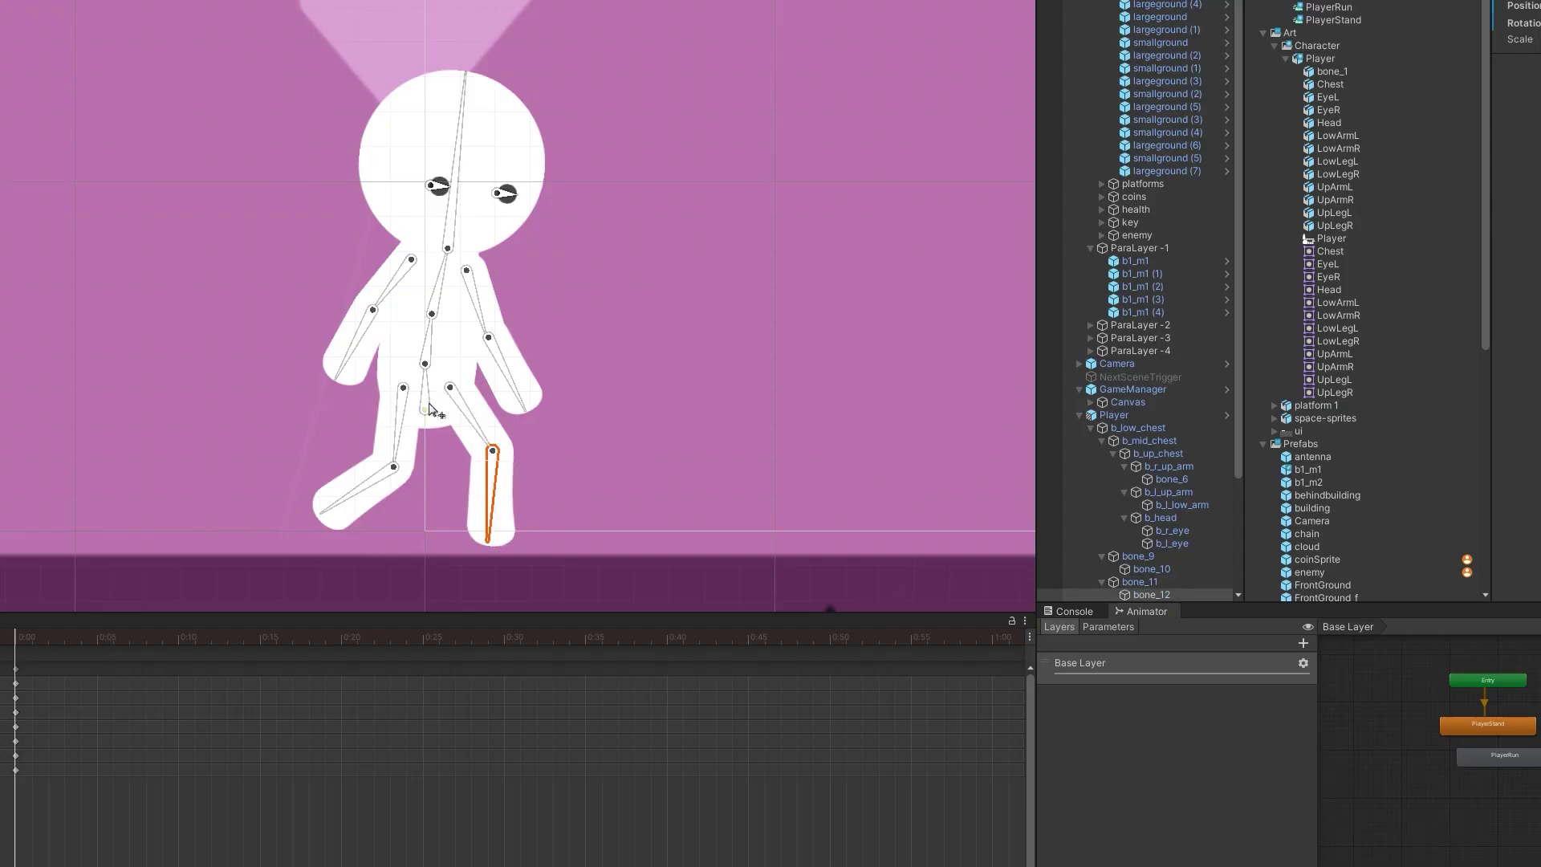
Step: Record PlayerRun poses by lowering the whole body at two frames and posing the upper chest
{"action": "left_click_drag", "start_coordinate": [429, 409], "coordinate": [433, 430]}
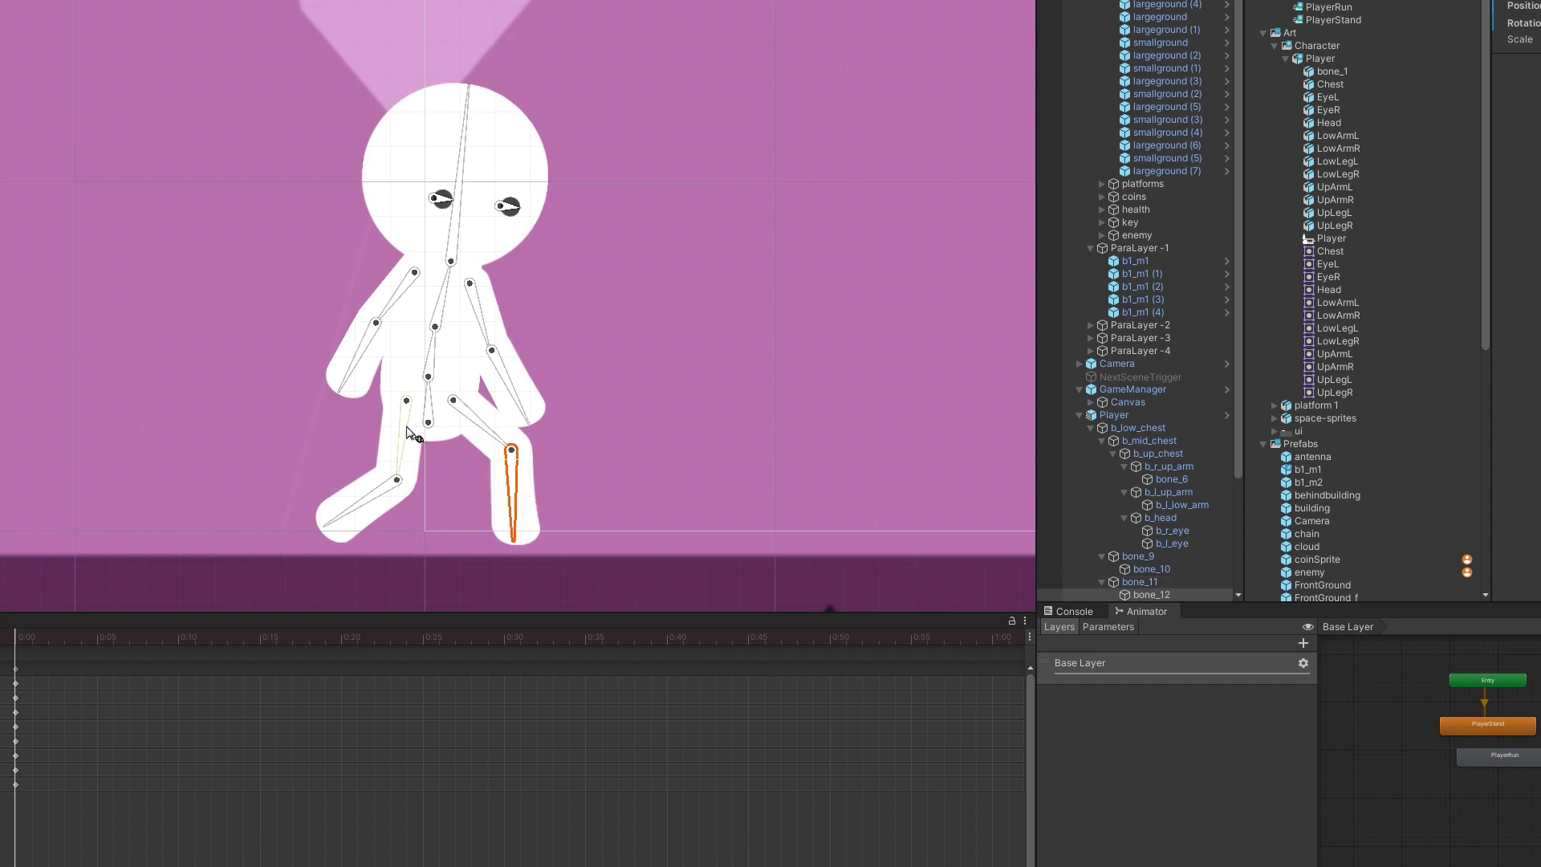
{"action": "left_click_drag", "start_coordinate": [429, 427], "coordinate": [431, 439]}
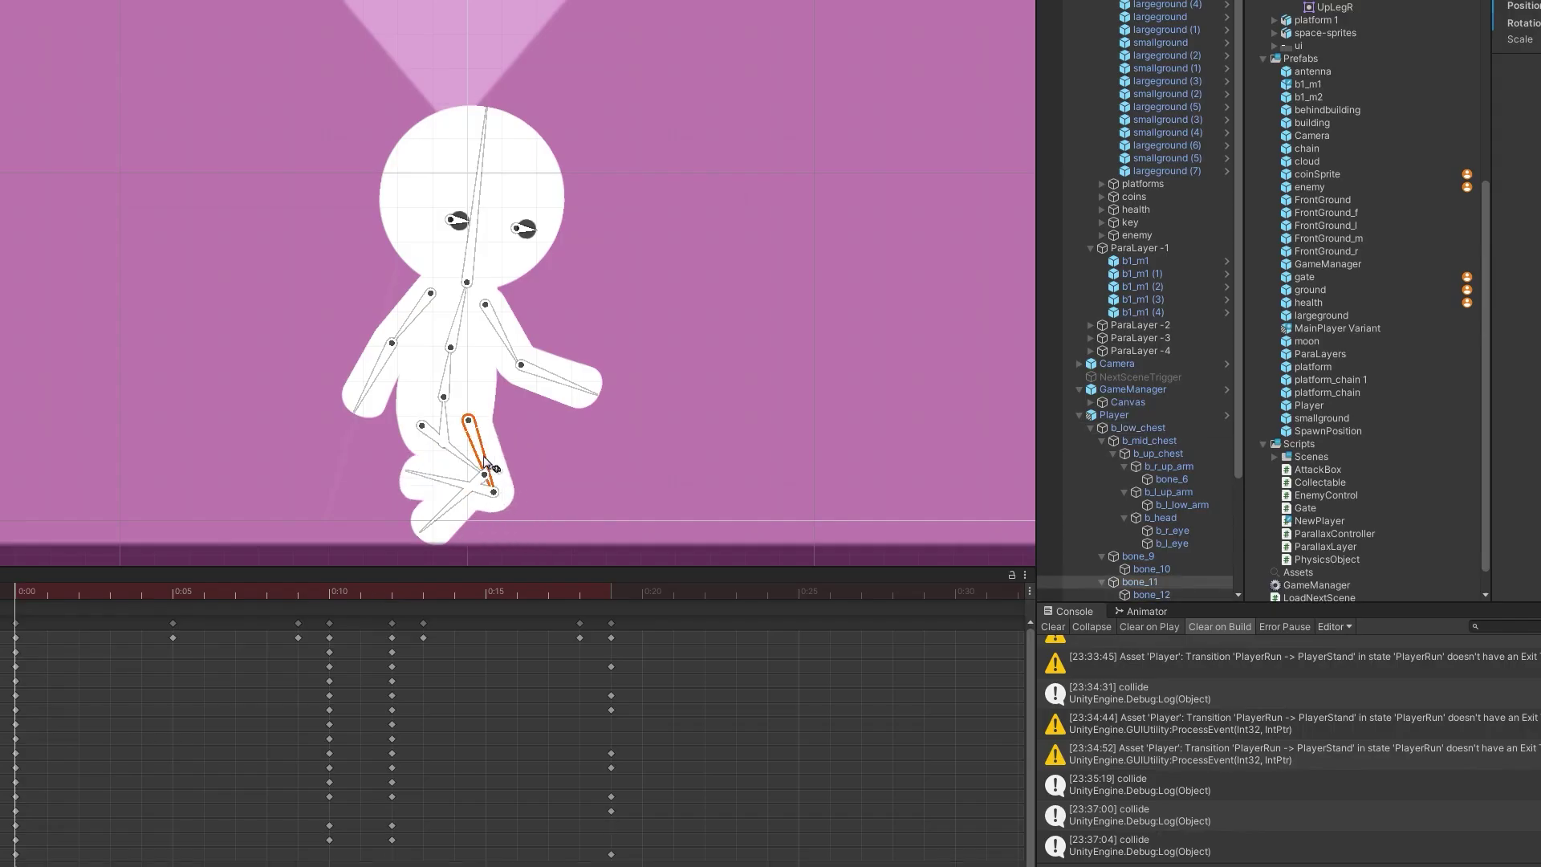
{"action": "left_click_drag", "start_coordinate": [450, 353], "coordinate": [467, 382]}
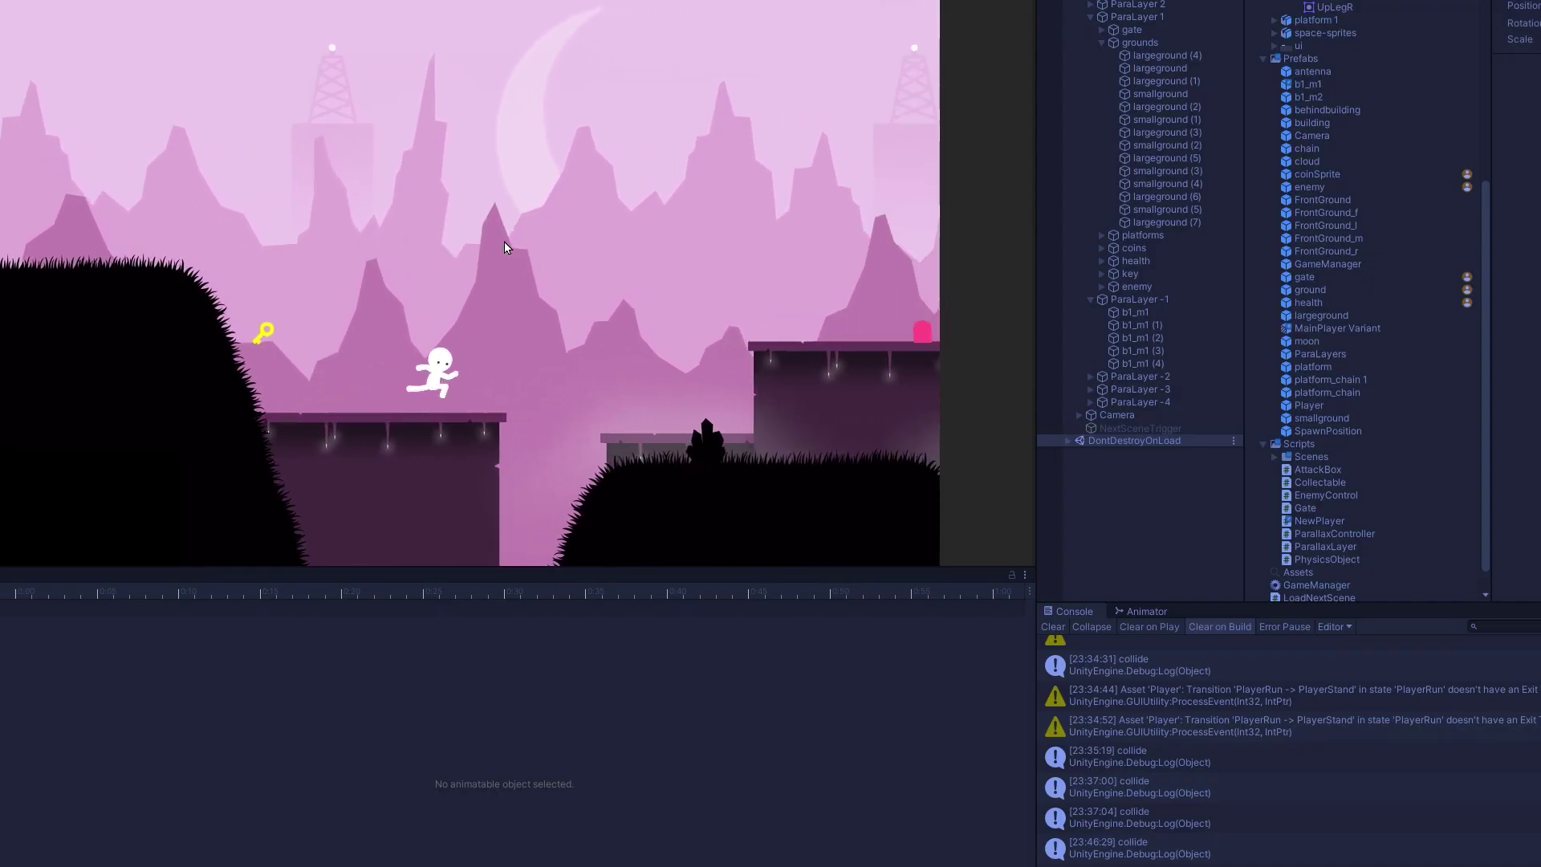
Step: Run the stick man left and right in Play mode, leaping across the level
{"action": "key", "text": "Left"}
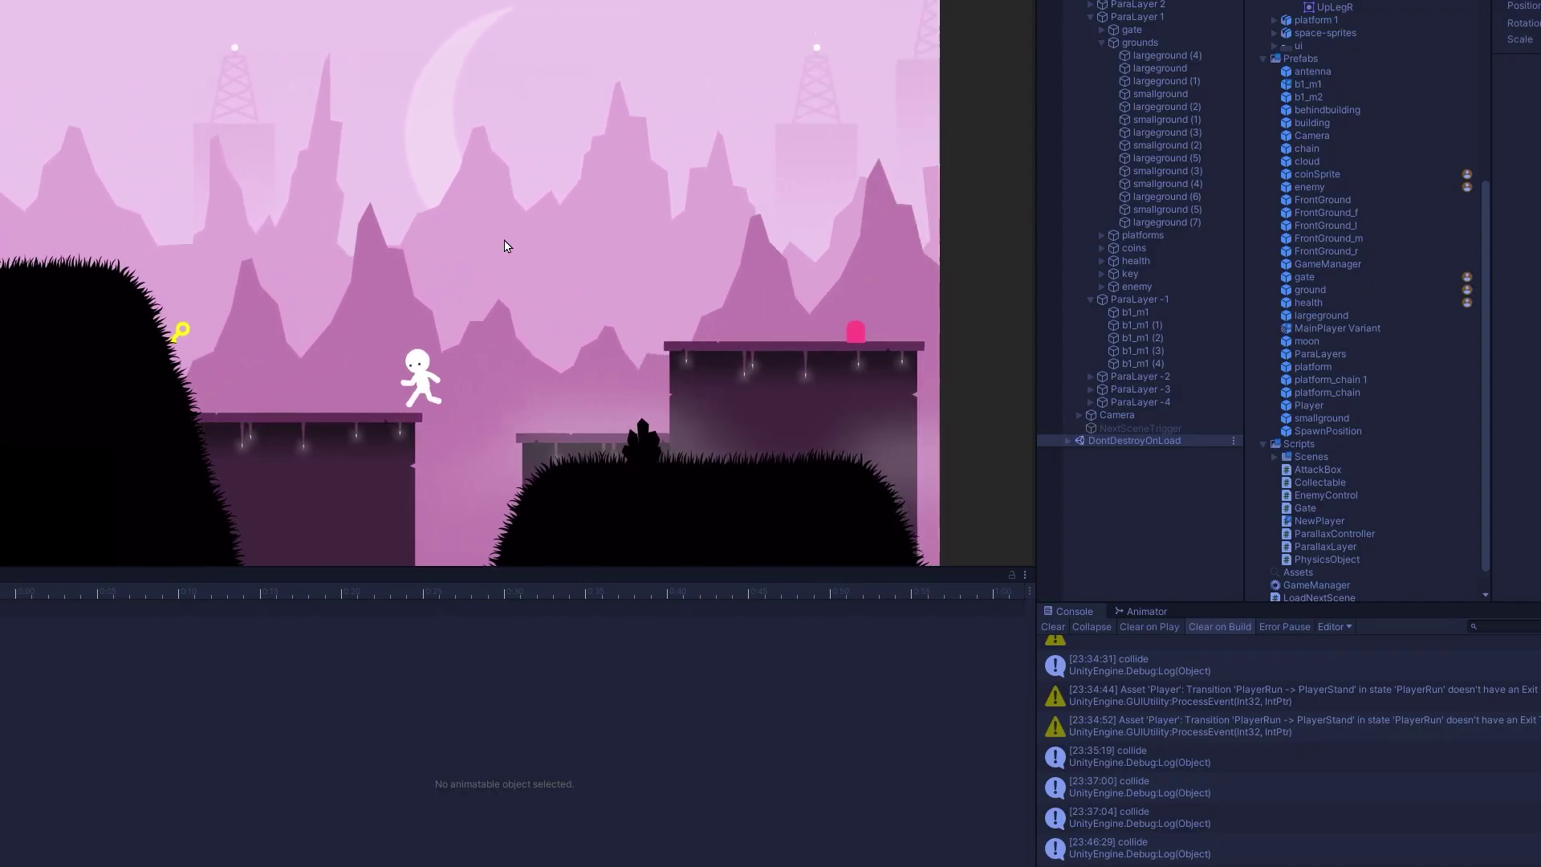
{"action": "key", "text": "space"}
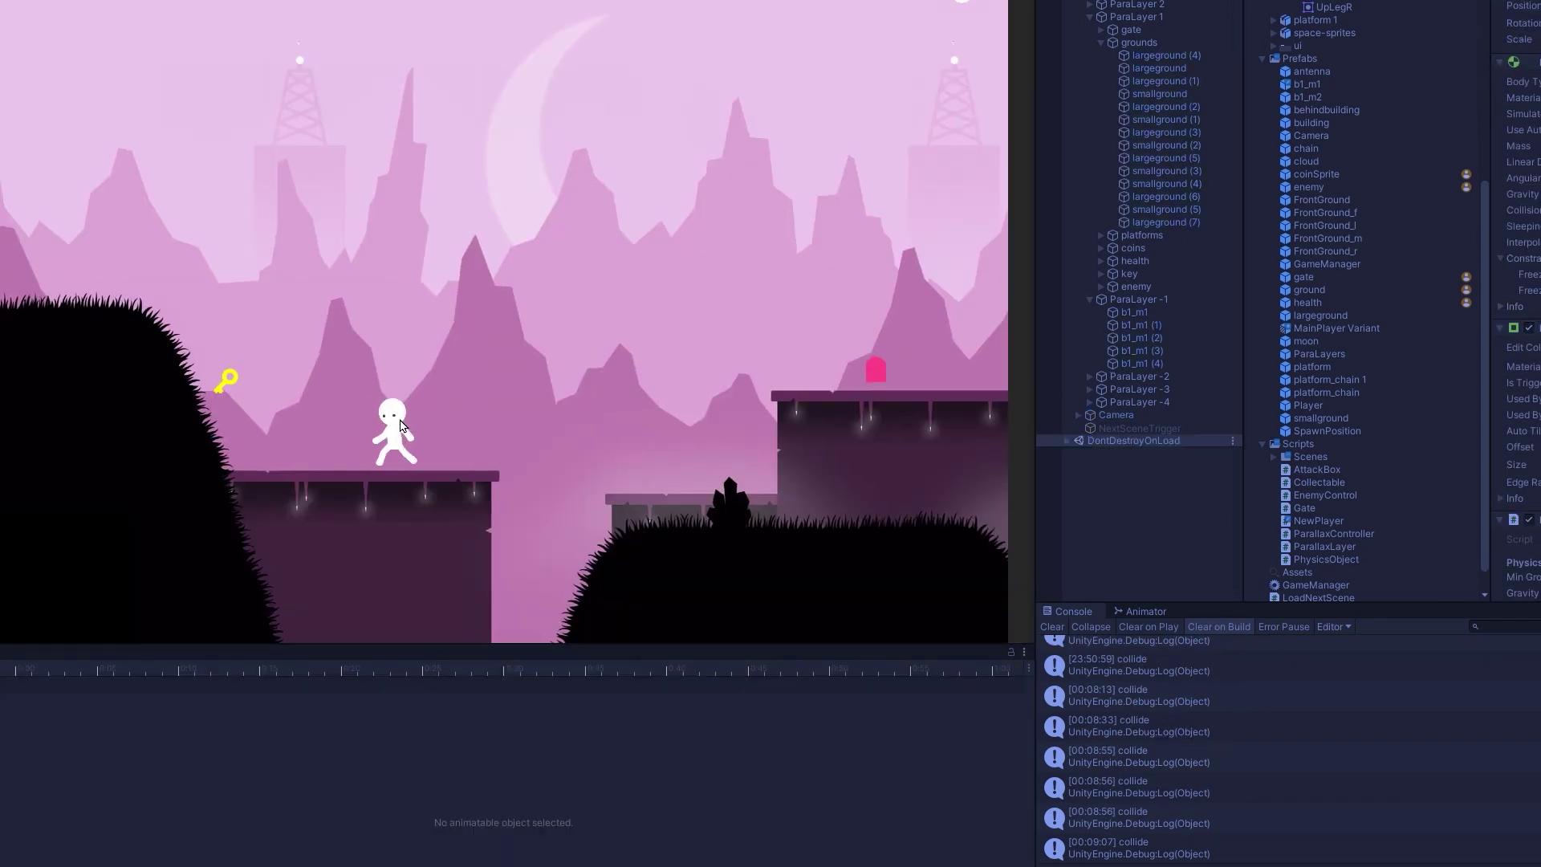
{"action": "key", "text": "Left"}
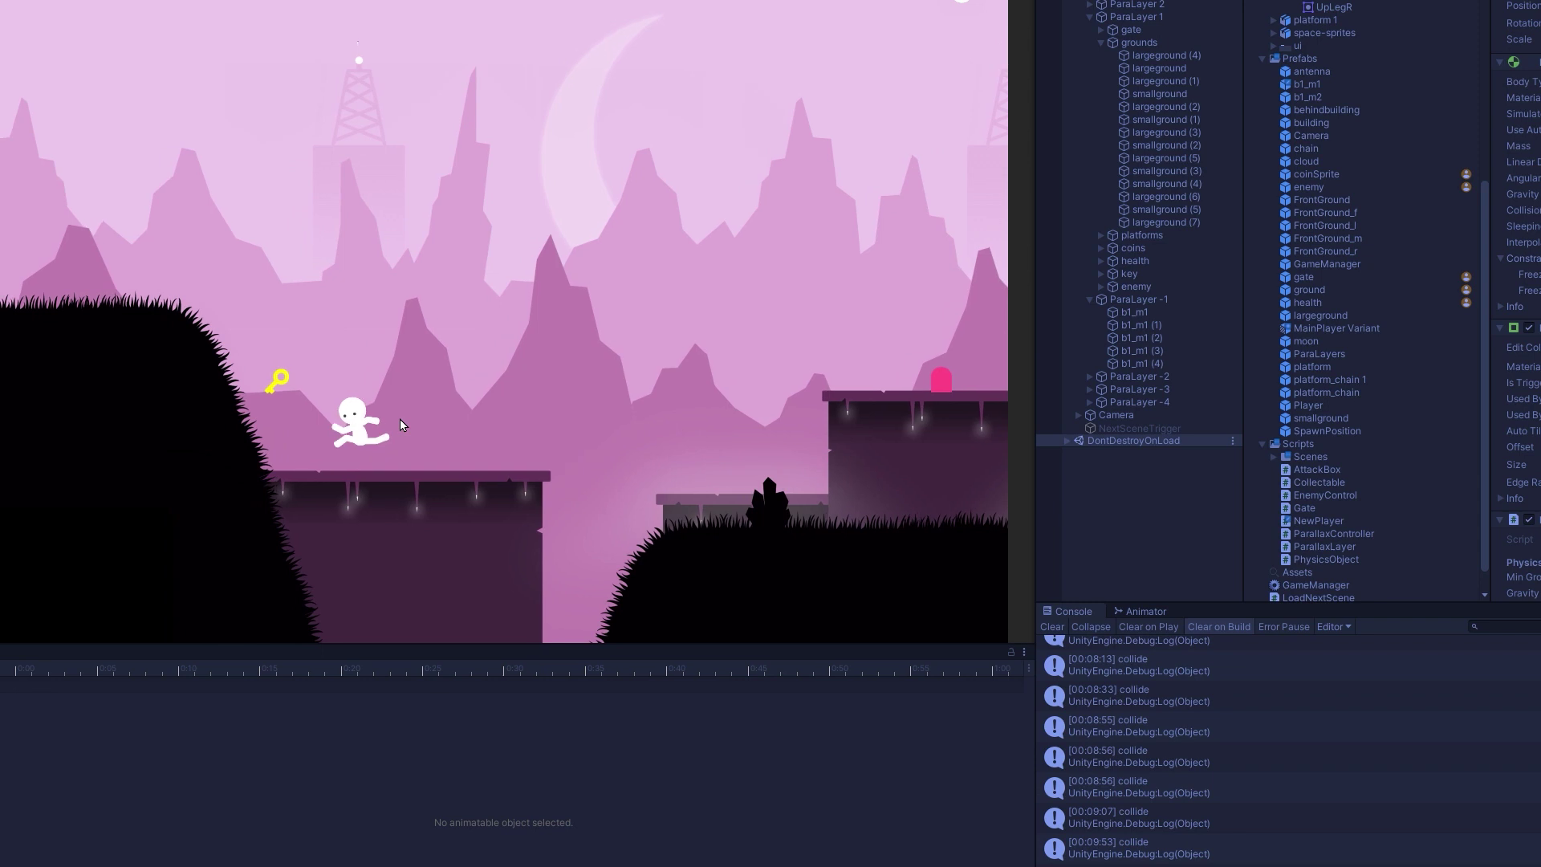
{"action": "key", "text": "Right"}
{"action": "key", "text": "space"}
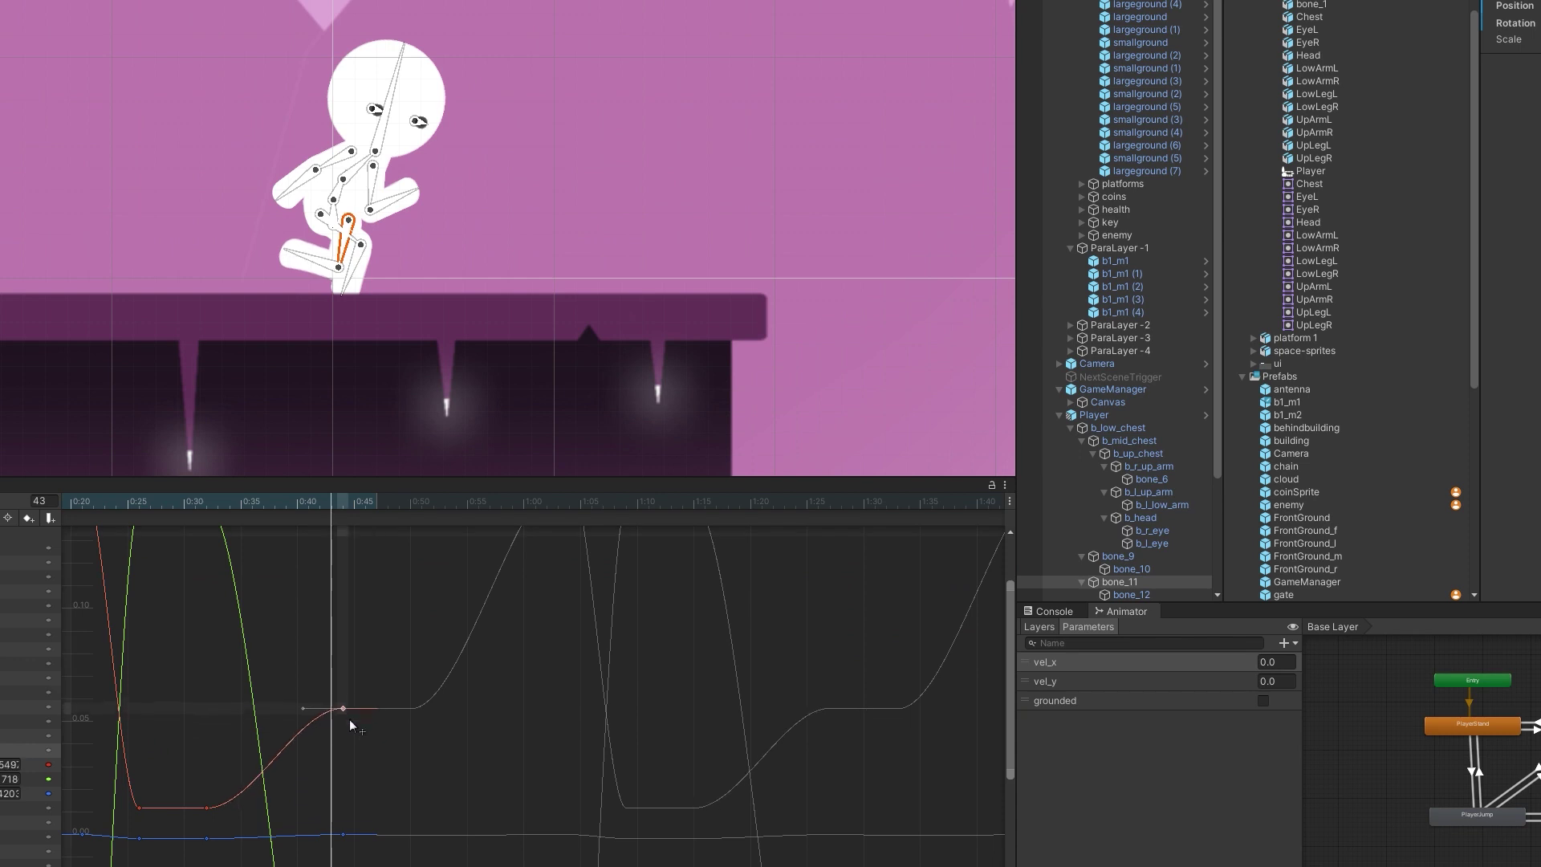
Step: Change the tangent mode of the yellow curve key in the run animation
{"action": "scroll", "coordinate": [351, 726], "scroll_direction": "down", "scroll_amount": 5}
{"action": "right_click", "coordinate": [211, 570]}
{"action": "left_click", "coordinate": [219, 576]}
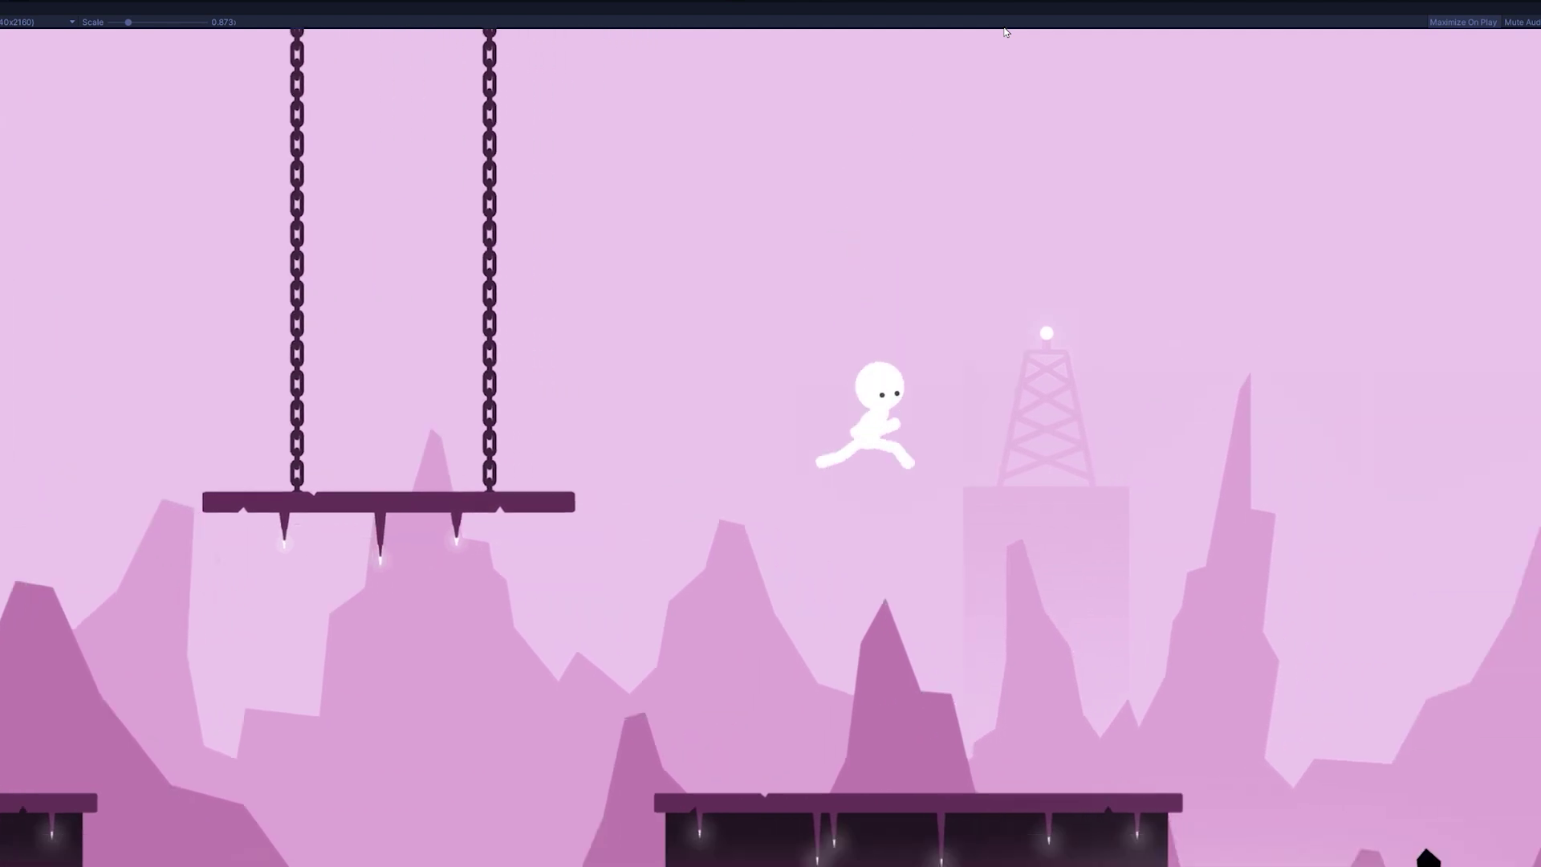
Step: Make the stick man jump off the raised platform during the playtest
{"action": "key", "text": "space"}
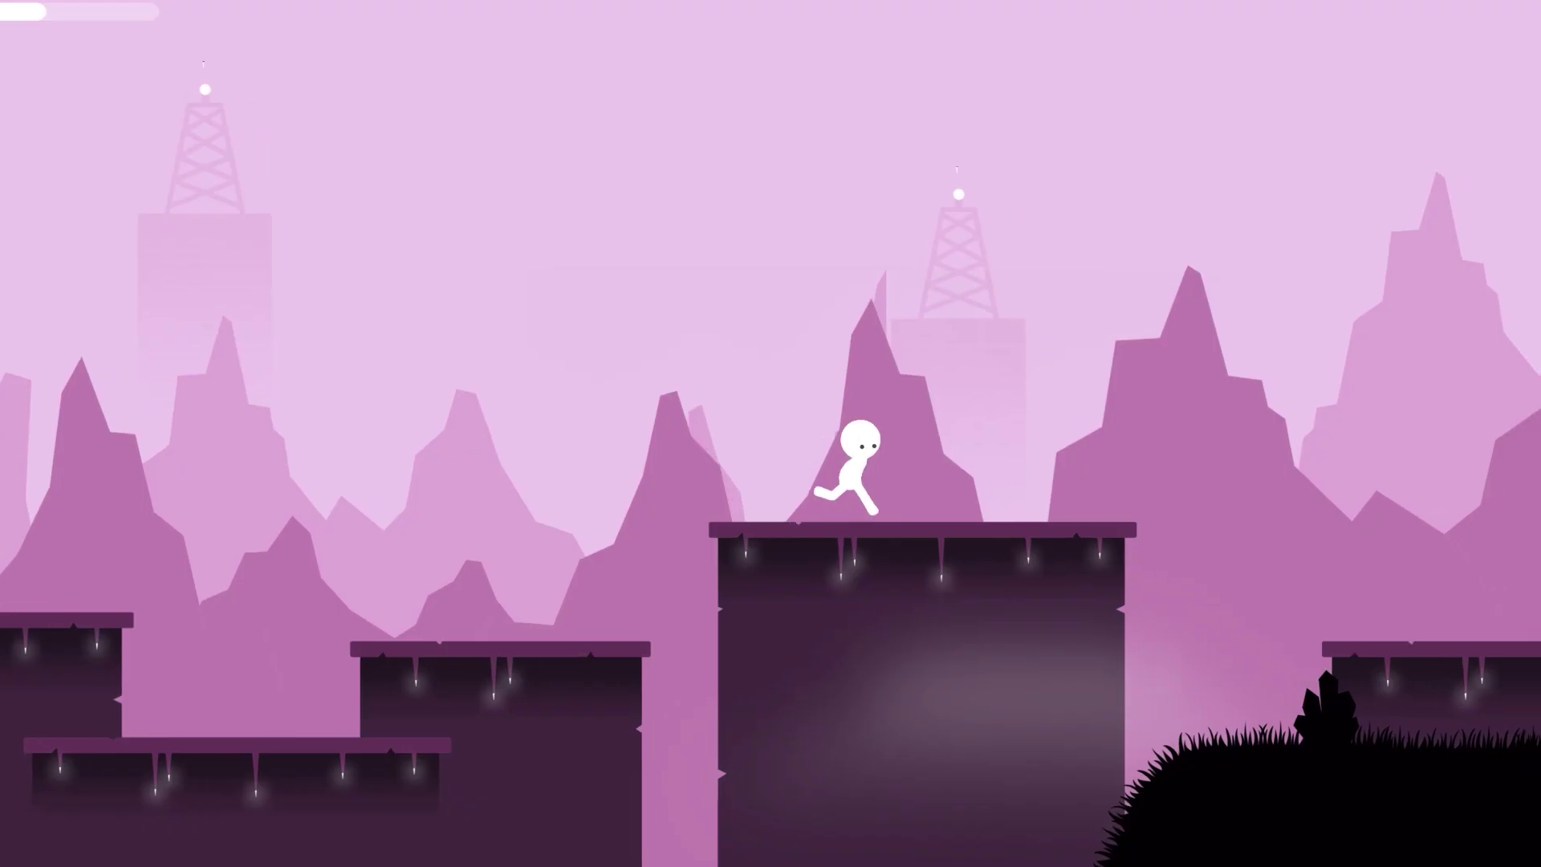
Step: Jump across the platforms, onto and off the hanging swing platform, then from the tall platform
{"action": "key", "text": "space"}
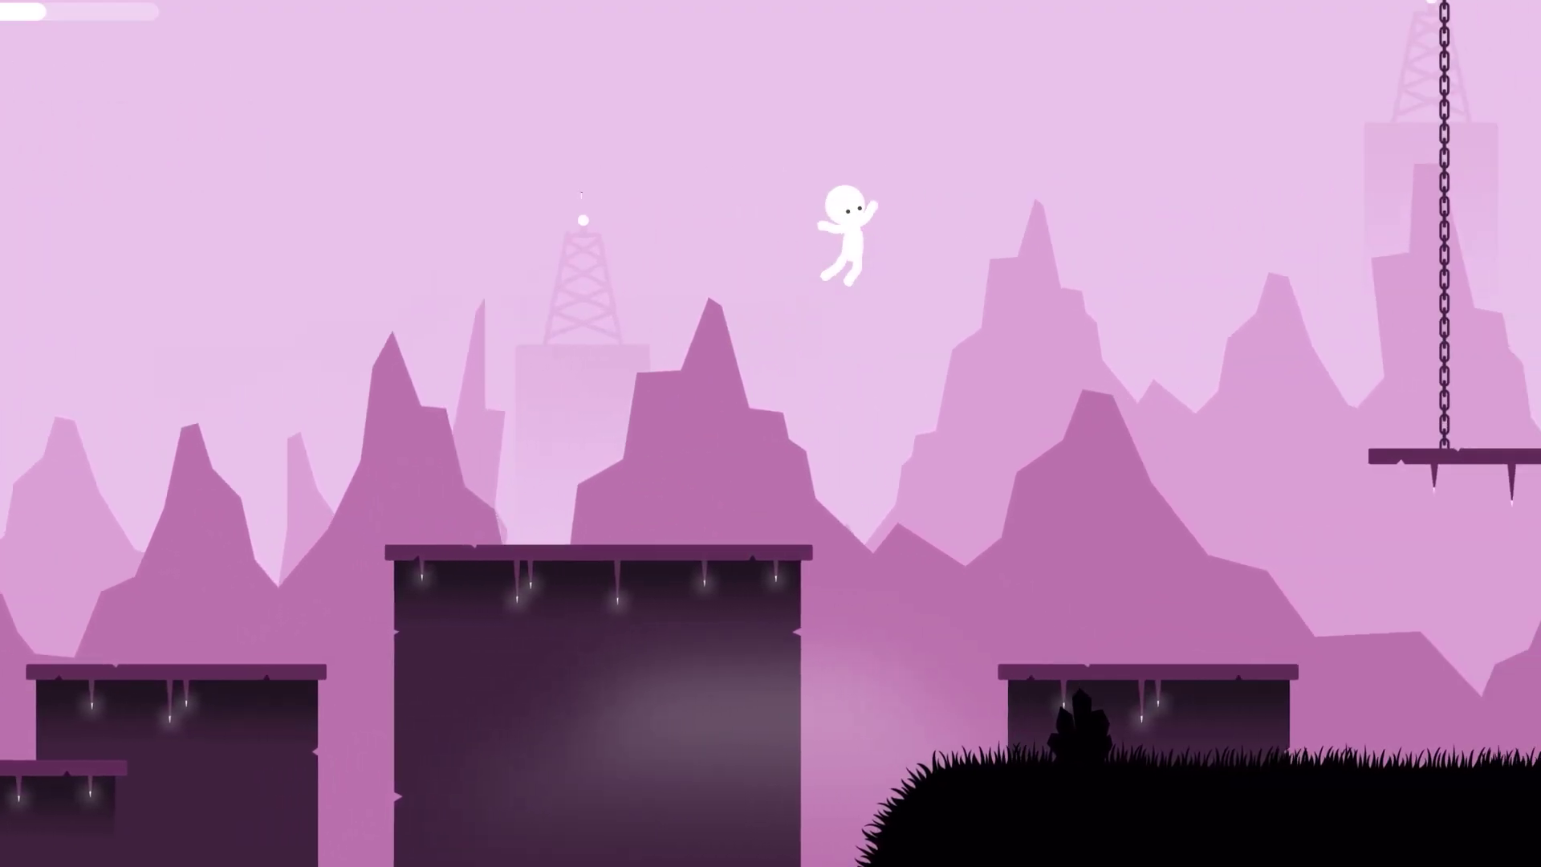
{"action": "key", "text": "space"}
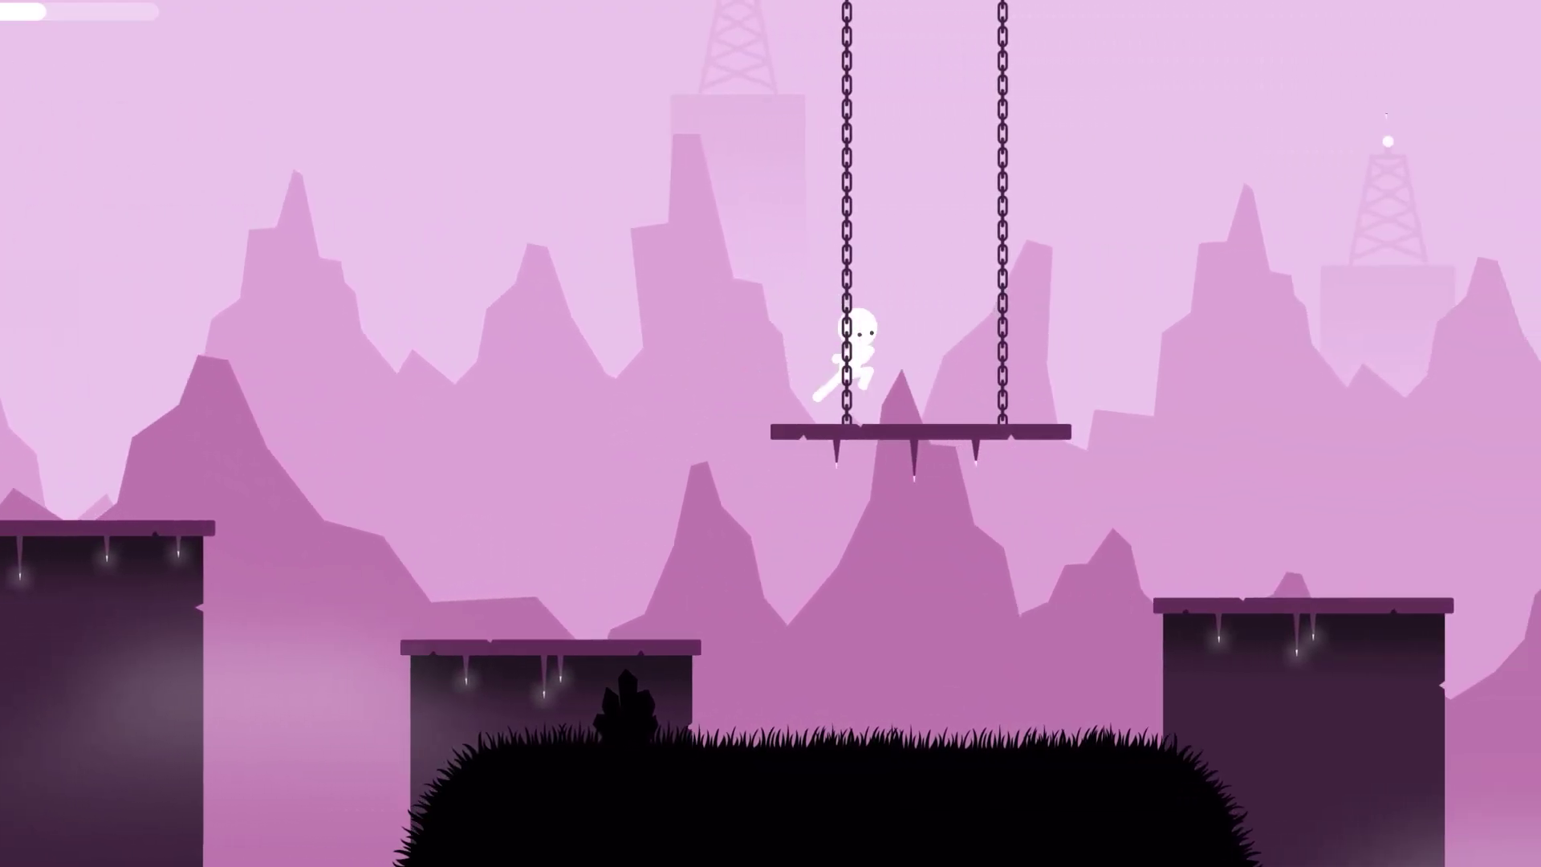
{"action": "key", "text": "space"}
{"action": "key", "text": "space"}
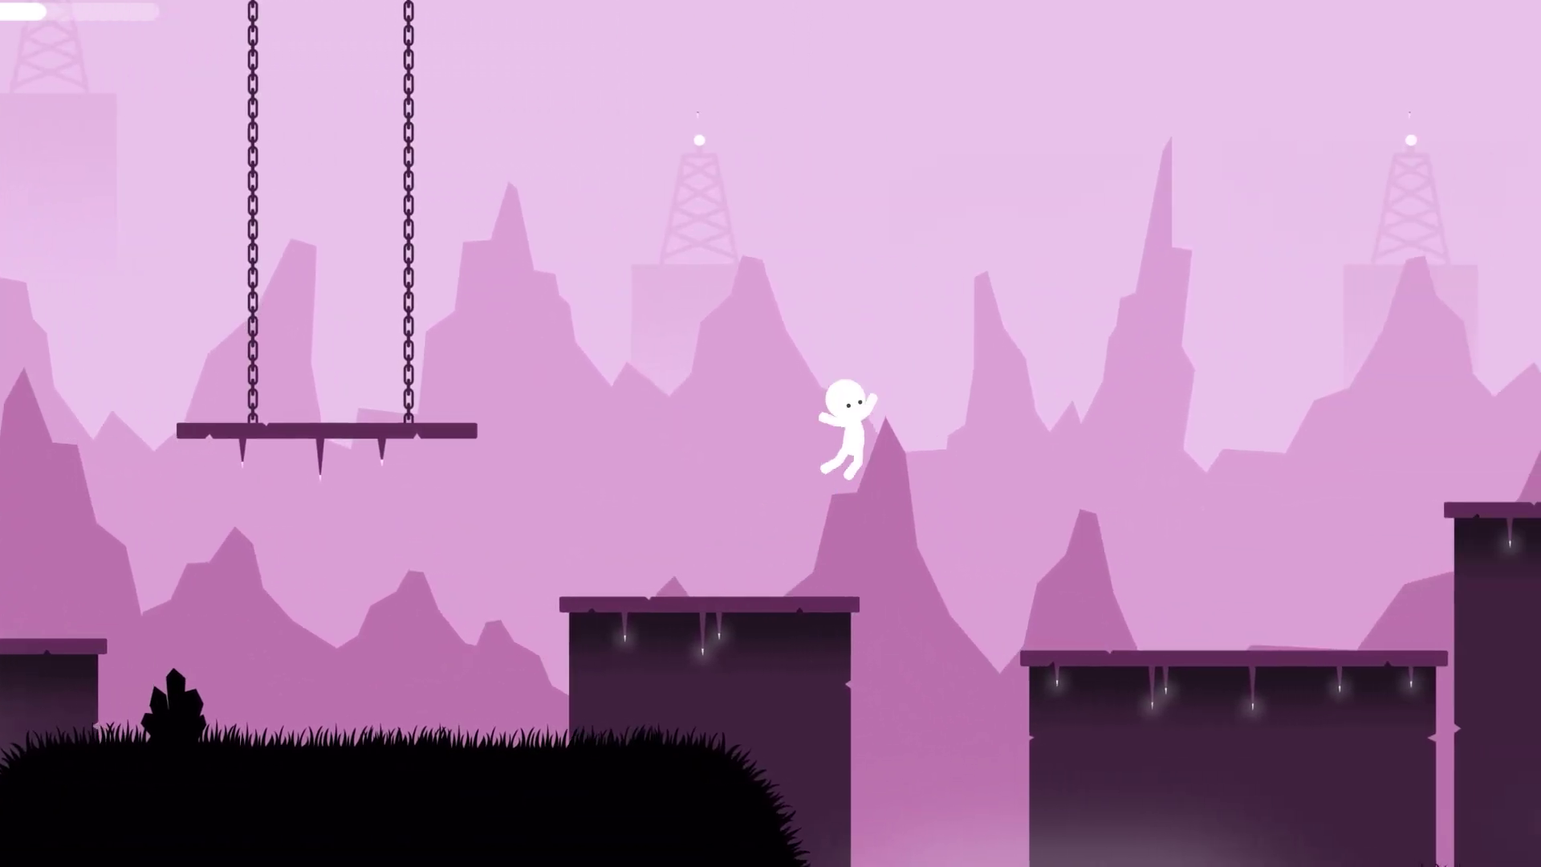
{"action": "key", "text": "space"}
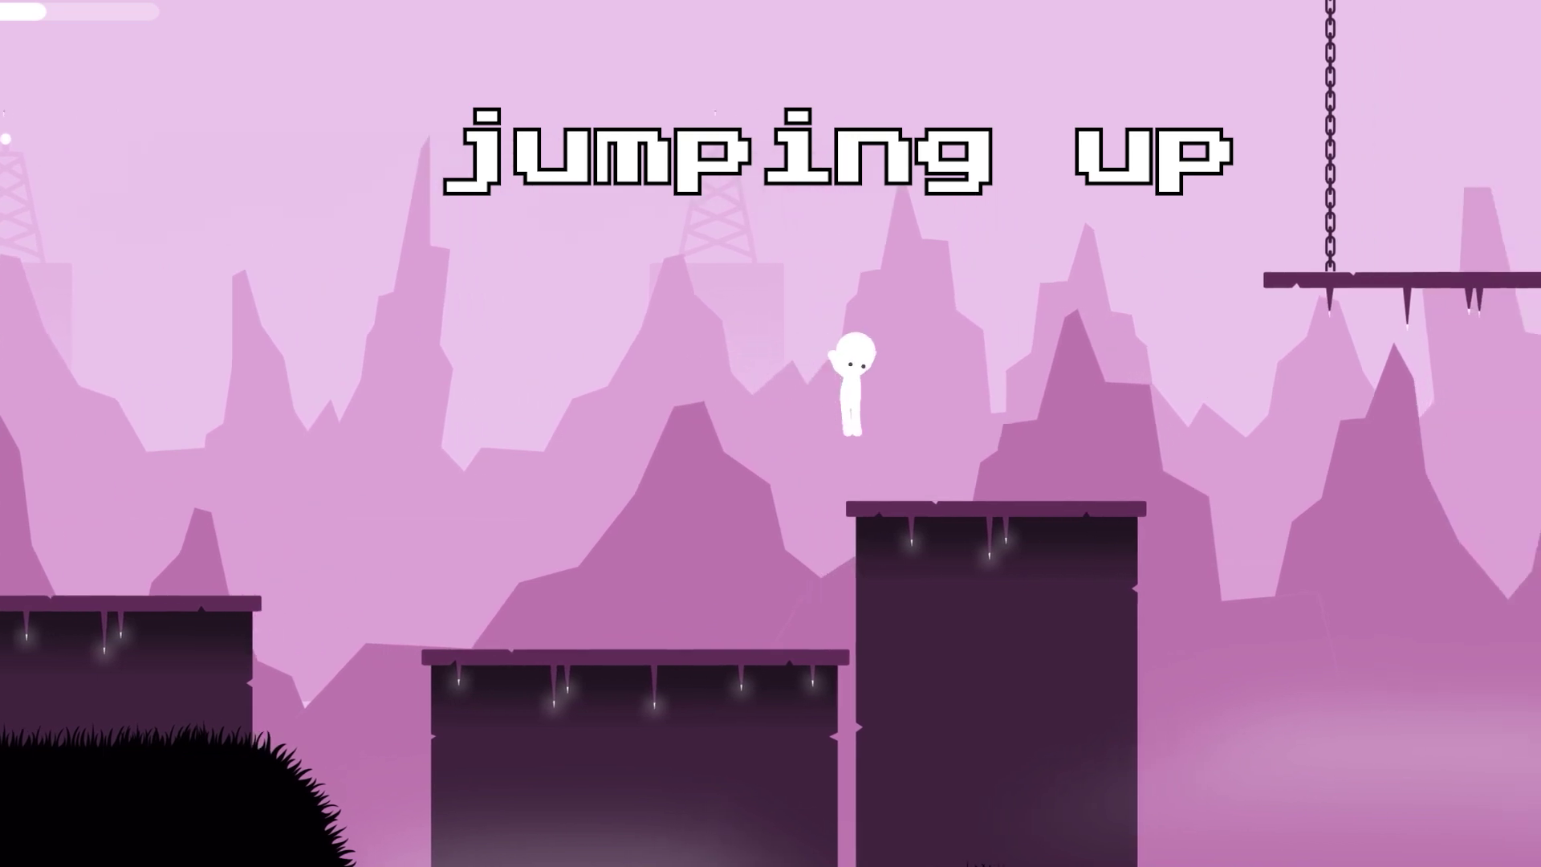
{"action": "key", "text": "space"}
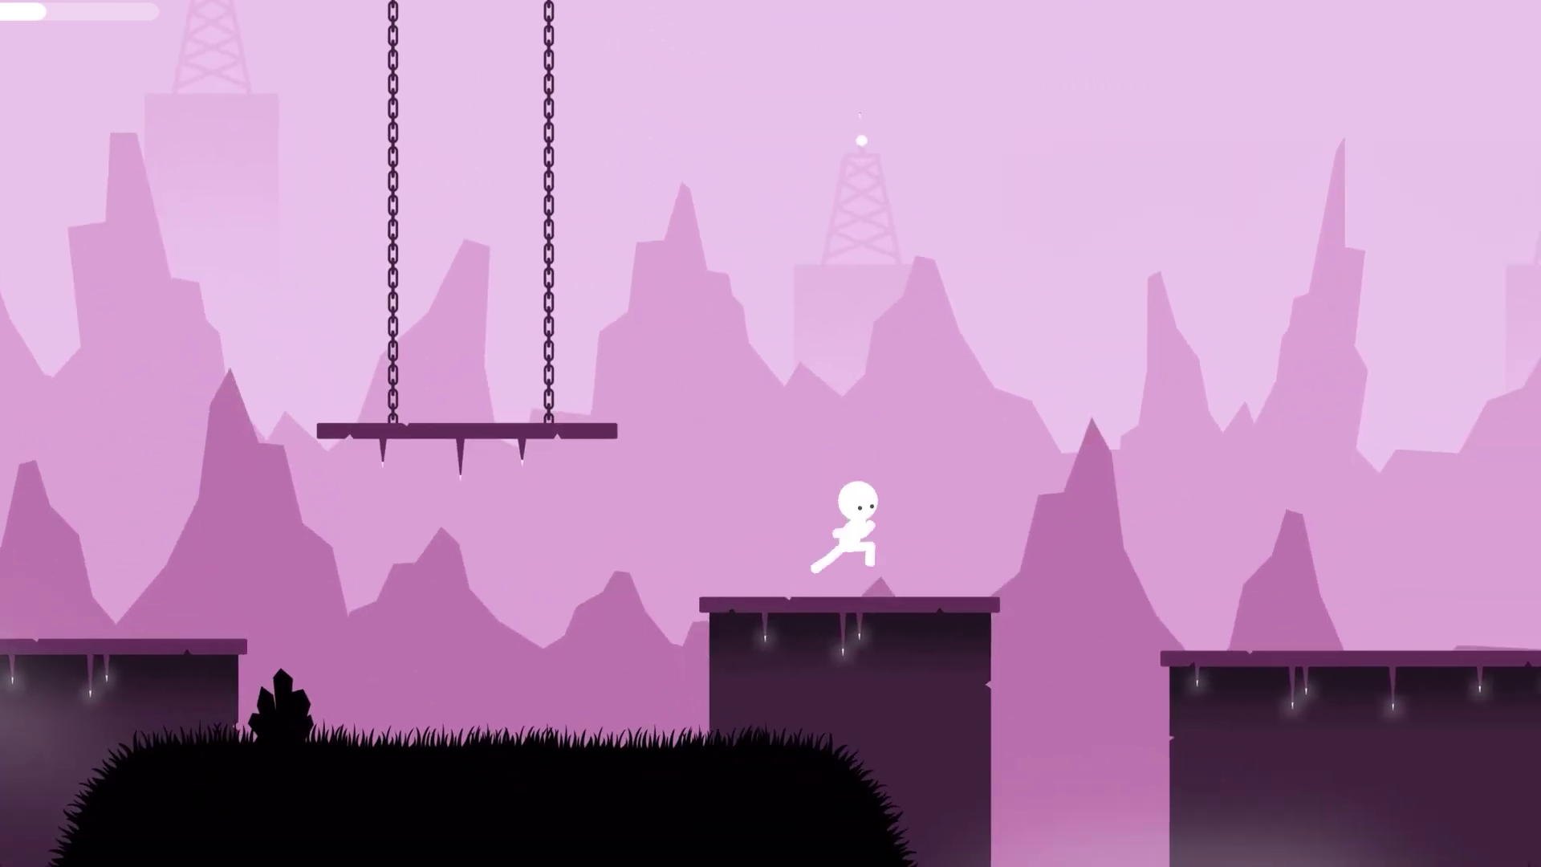
Step: Add animator.SetFloat lines: vel_x as Mathf.Abs(velocity.x) / maxSpeed, vel_y as velocity.y
{"action": "key", "text": "space"}
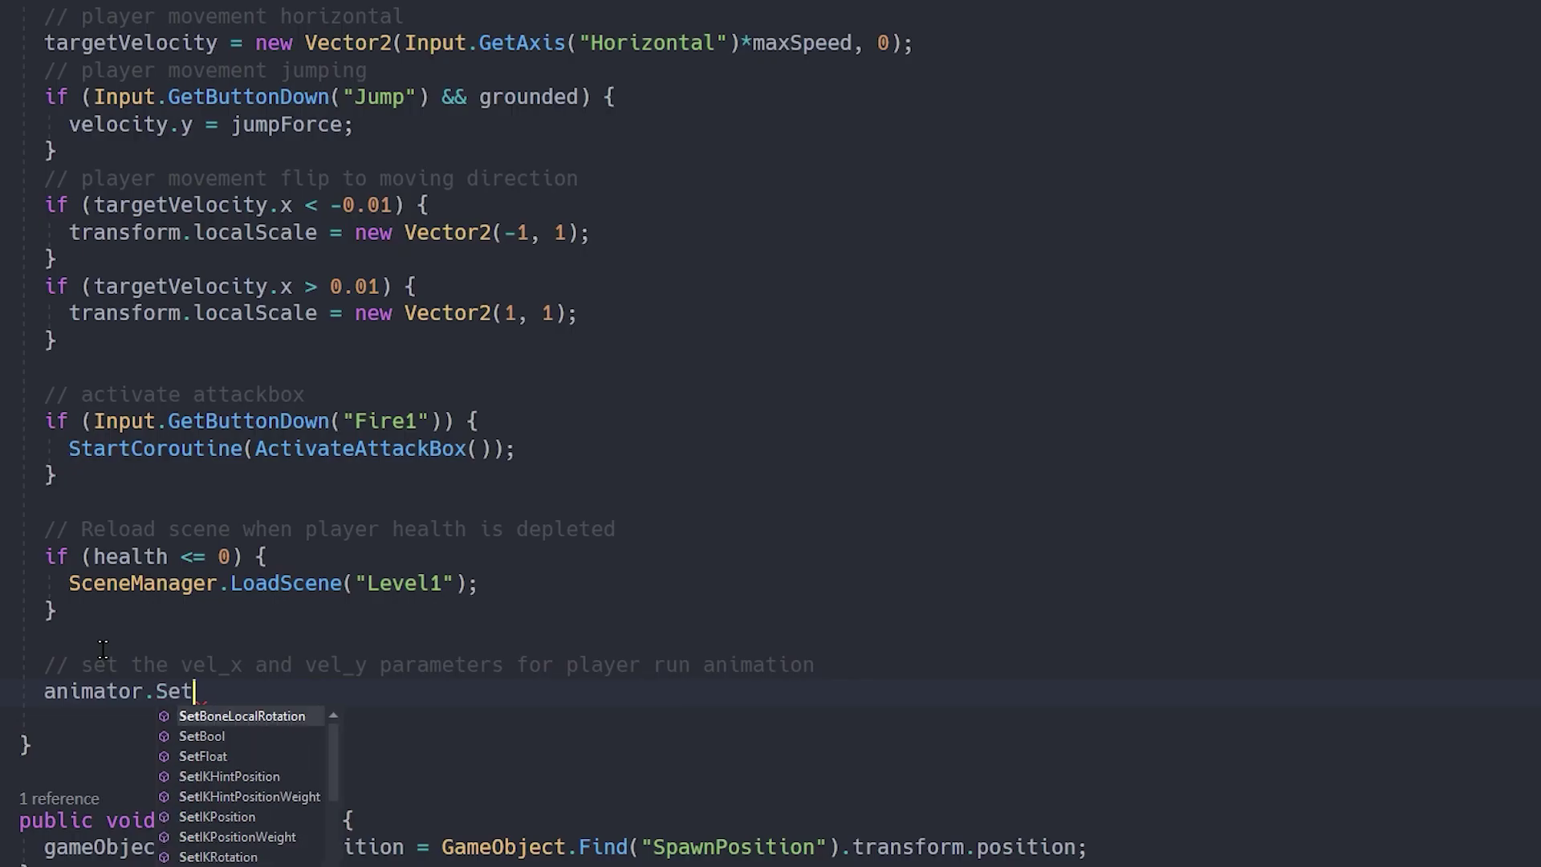
{"action": "type", "text": "Float(\"vel_x\", Mathf.Abs(velocity.x"}
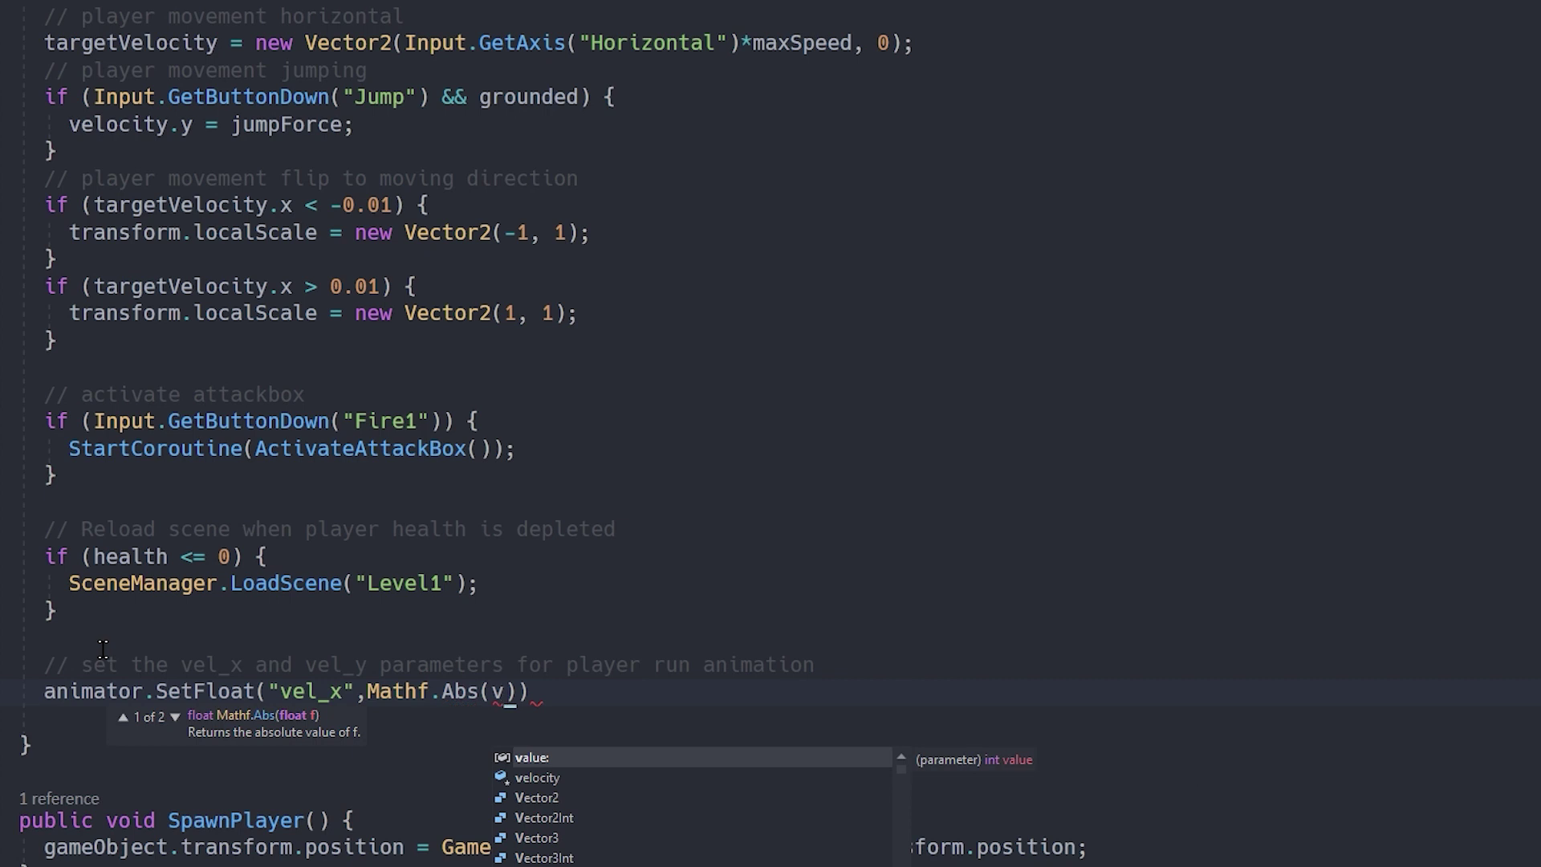
{"action": "type", "text": ") / maxSpeed);"}
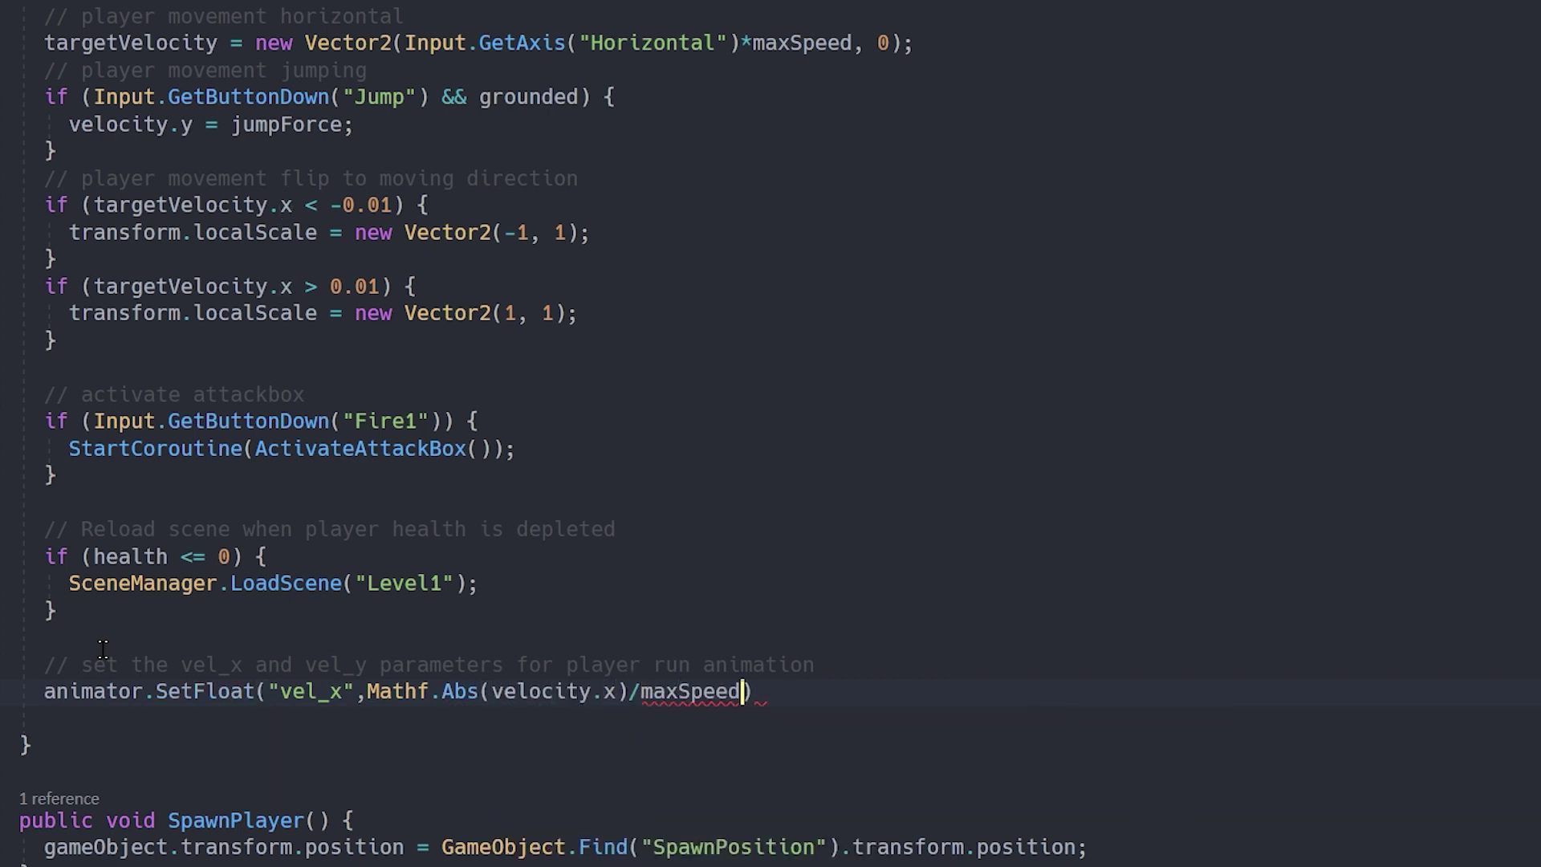
{"action": "key", "text": "Return"}
{"action": "type", "text": "animator.SetFloat(\"vel_y\", velocity.y);"}
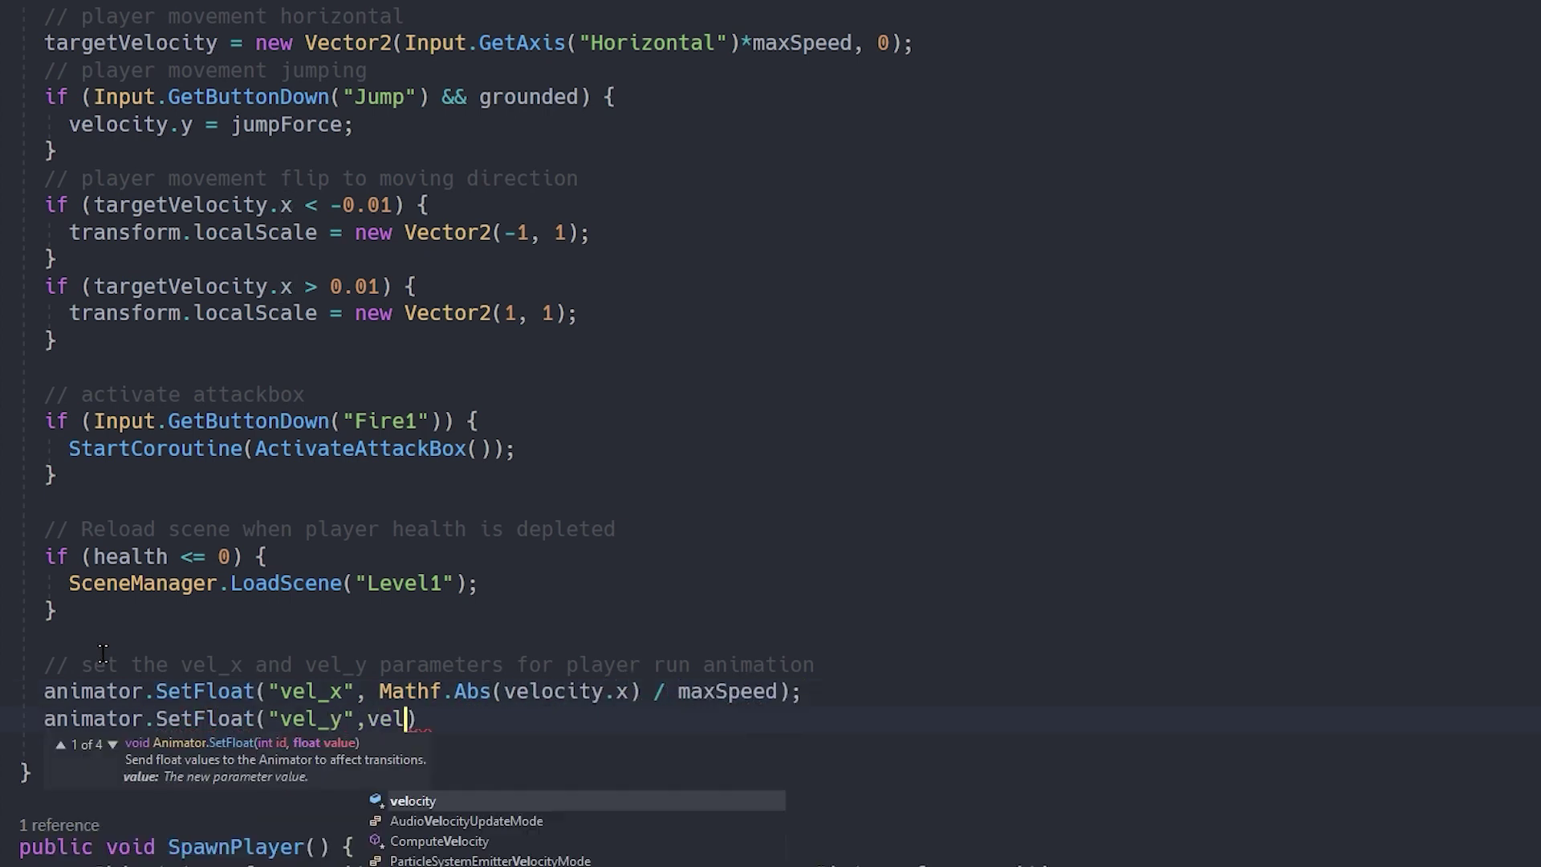